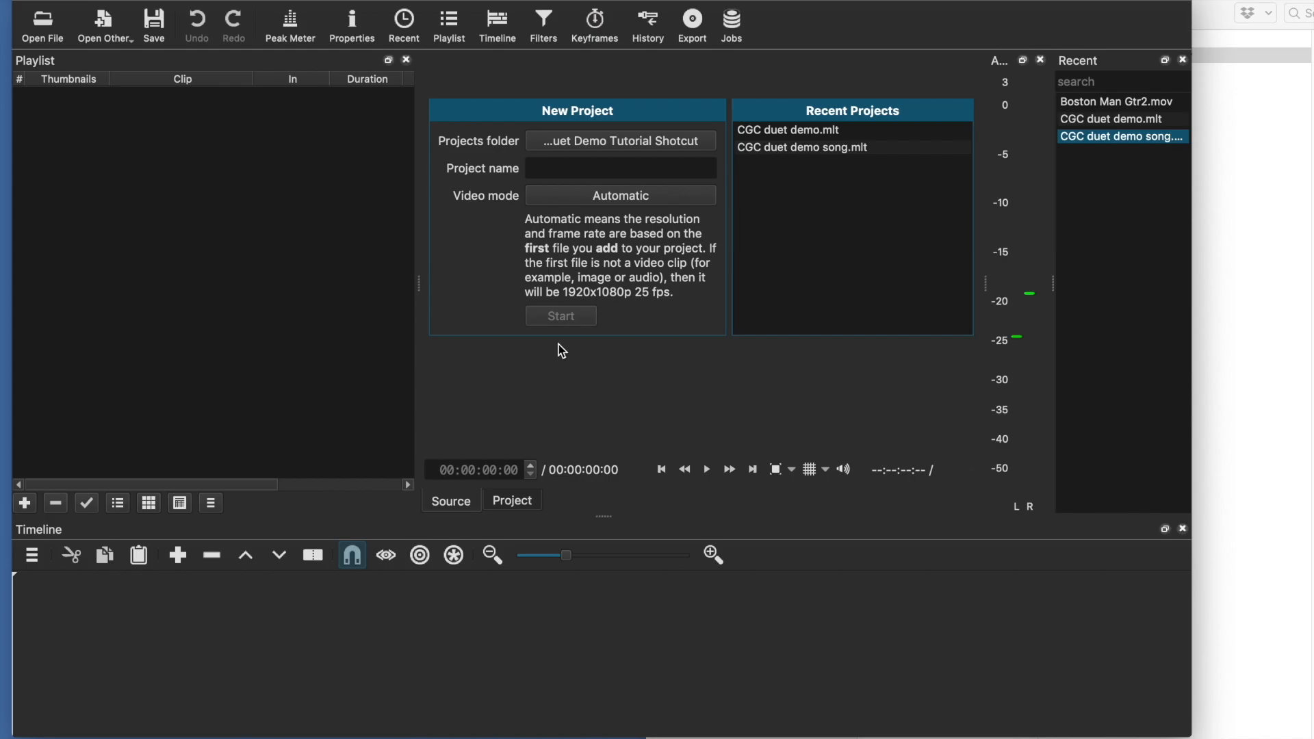
Create a new project named CGC demo duet in the Duet Demo Tutorial Shotcut projects folder
left_click(613, 142)
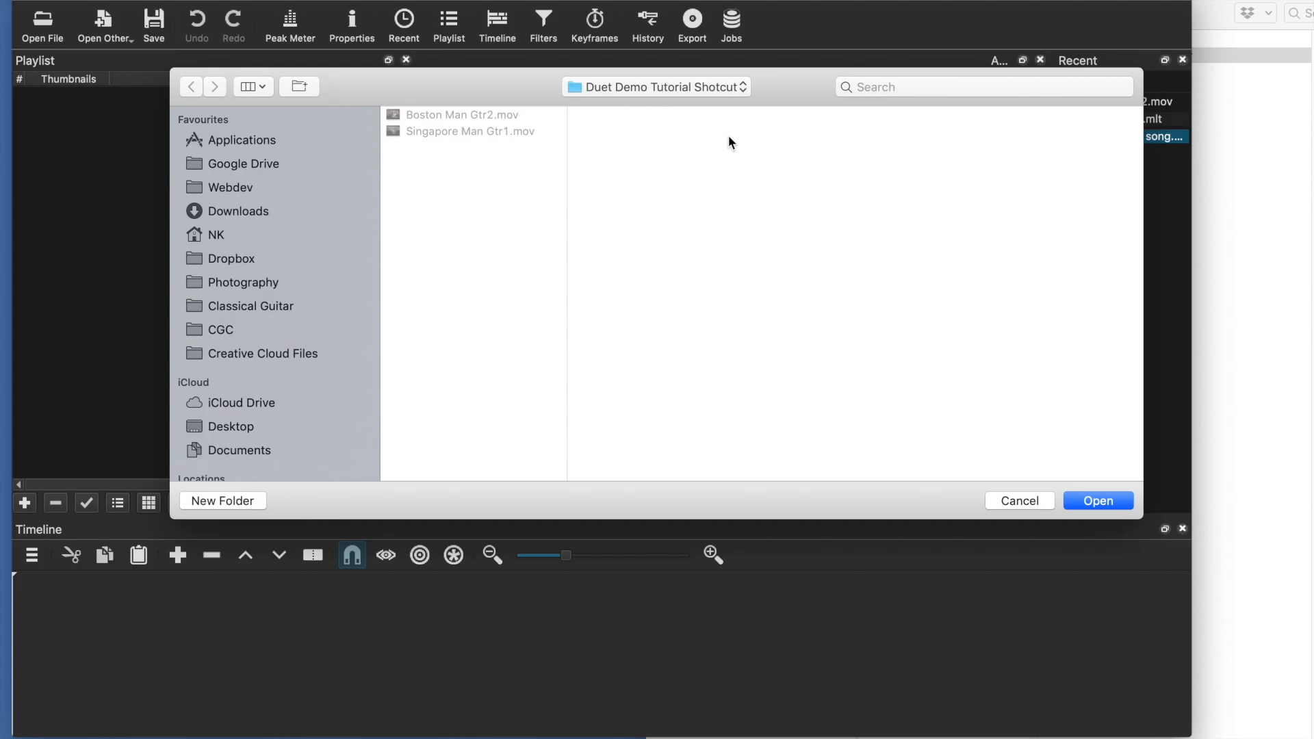
left_click(1099, 498)
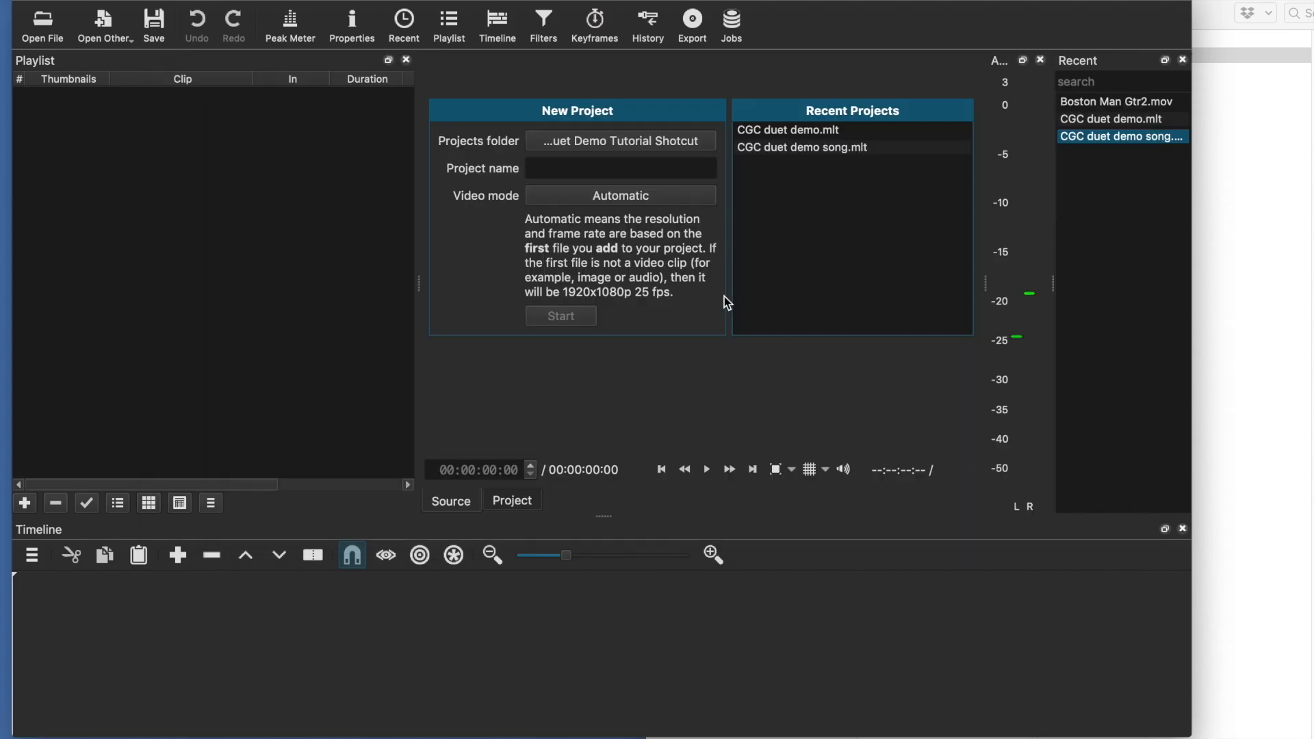
left_click(612, 167)
type("CGC demo ")
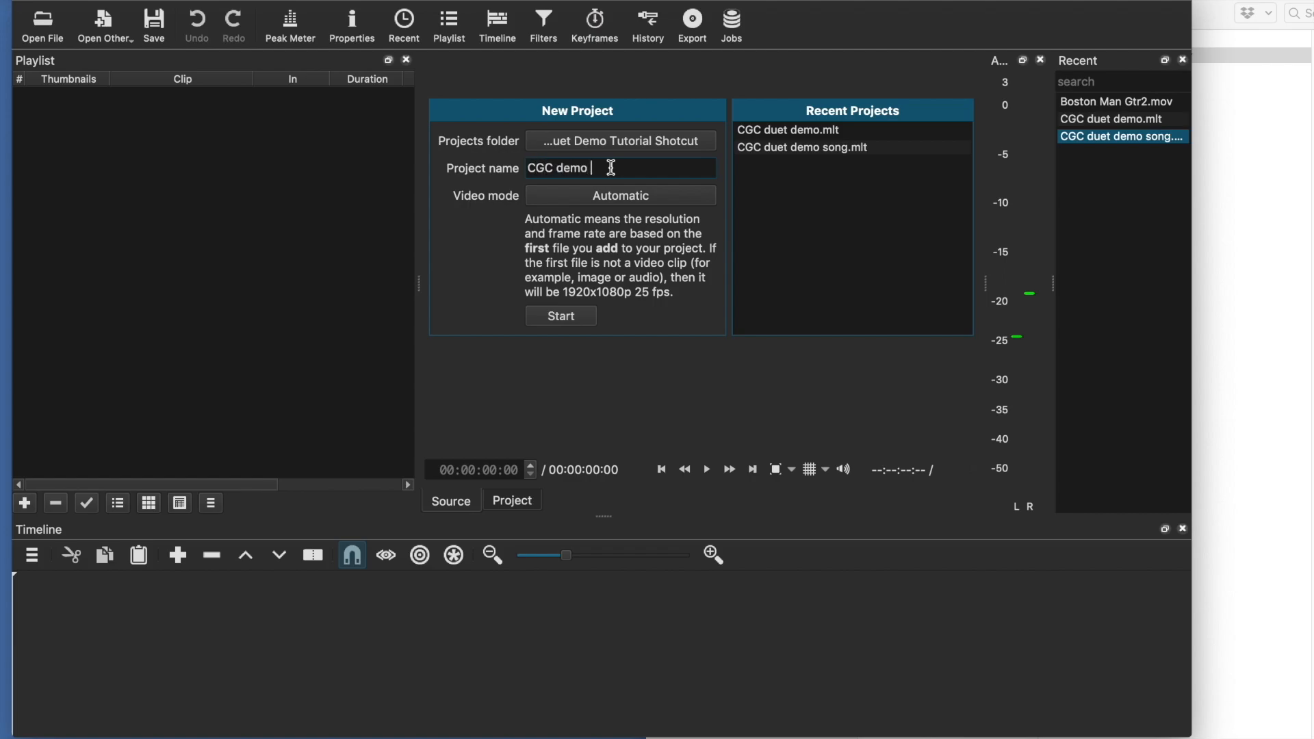
type("duet")
left_click(573, 322)
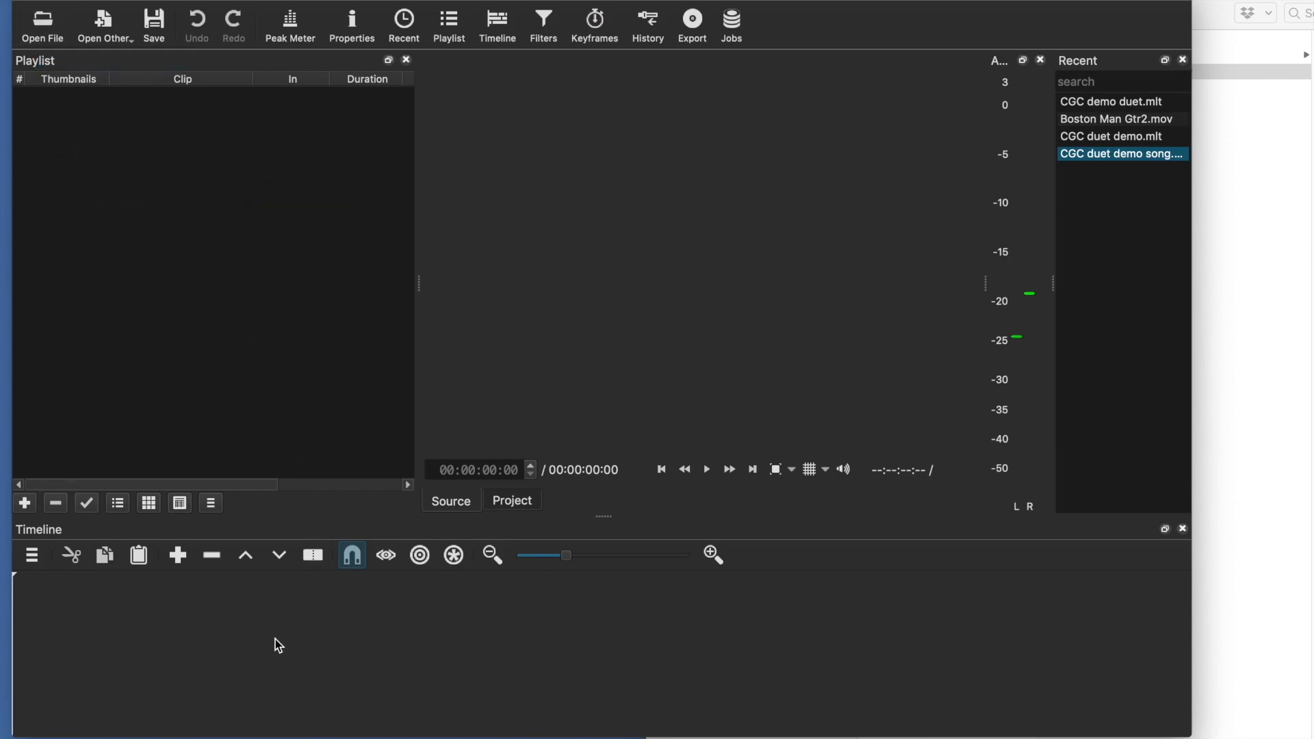
Add Boston Man Gtr2.mov and Singapore Man Gtr1.mov from Finder to the playlist
left_click(1284, 116)
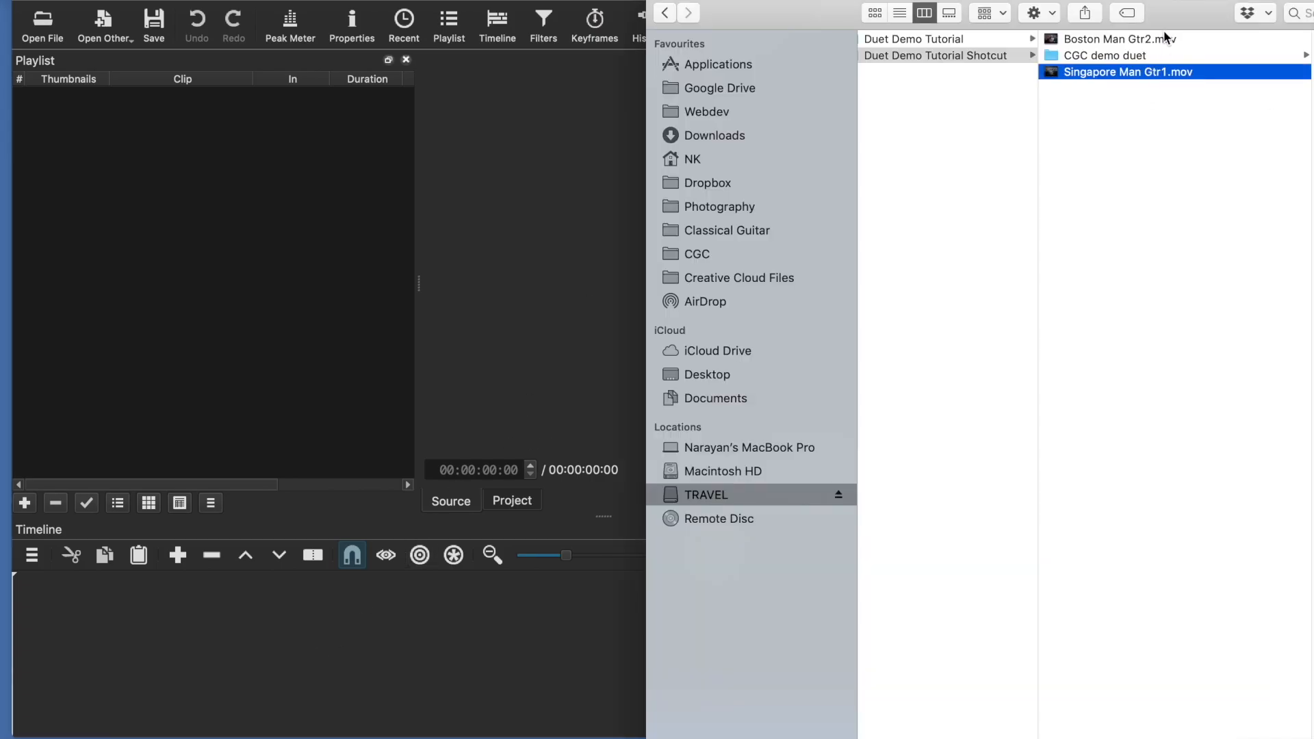
left_click(1166, 39, "super")
left_click_drag(1061, 46, 224, 237)
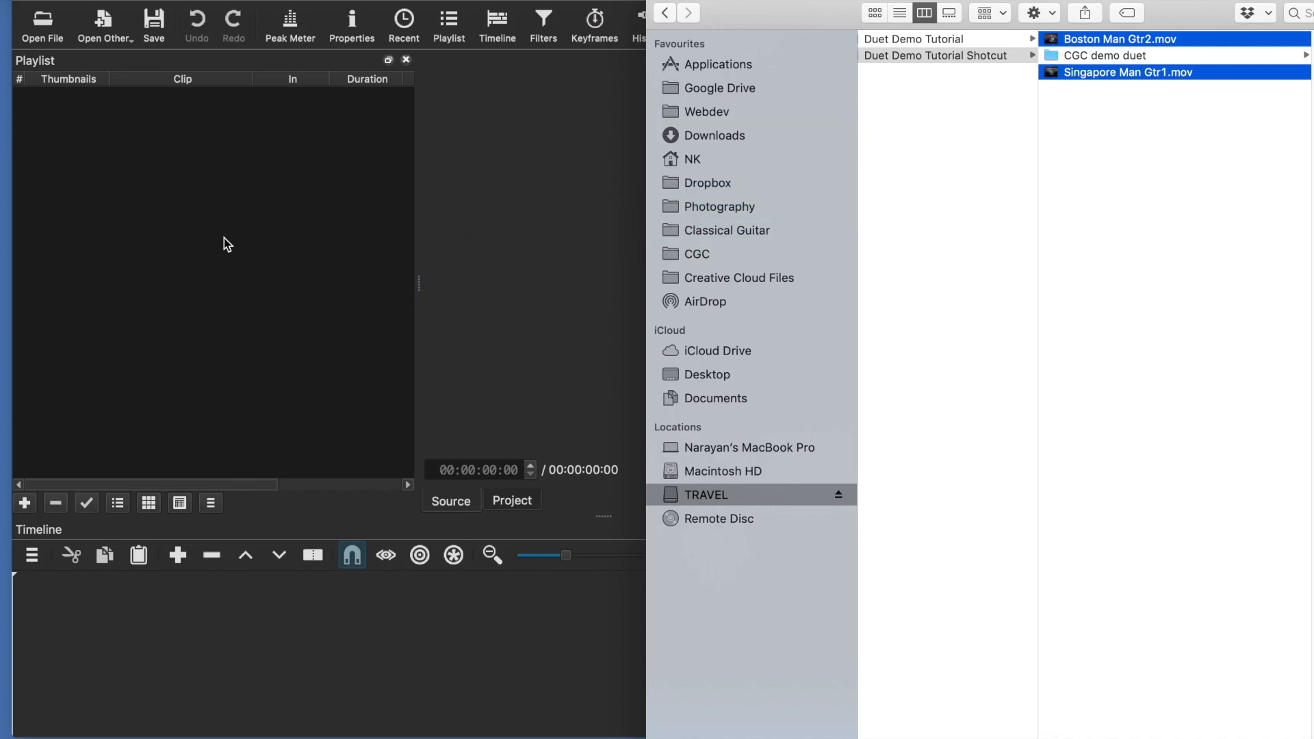
left_click(224, 236)
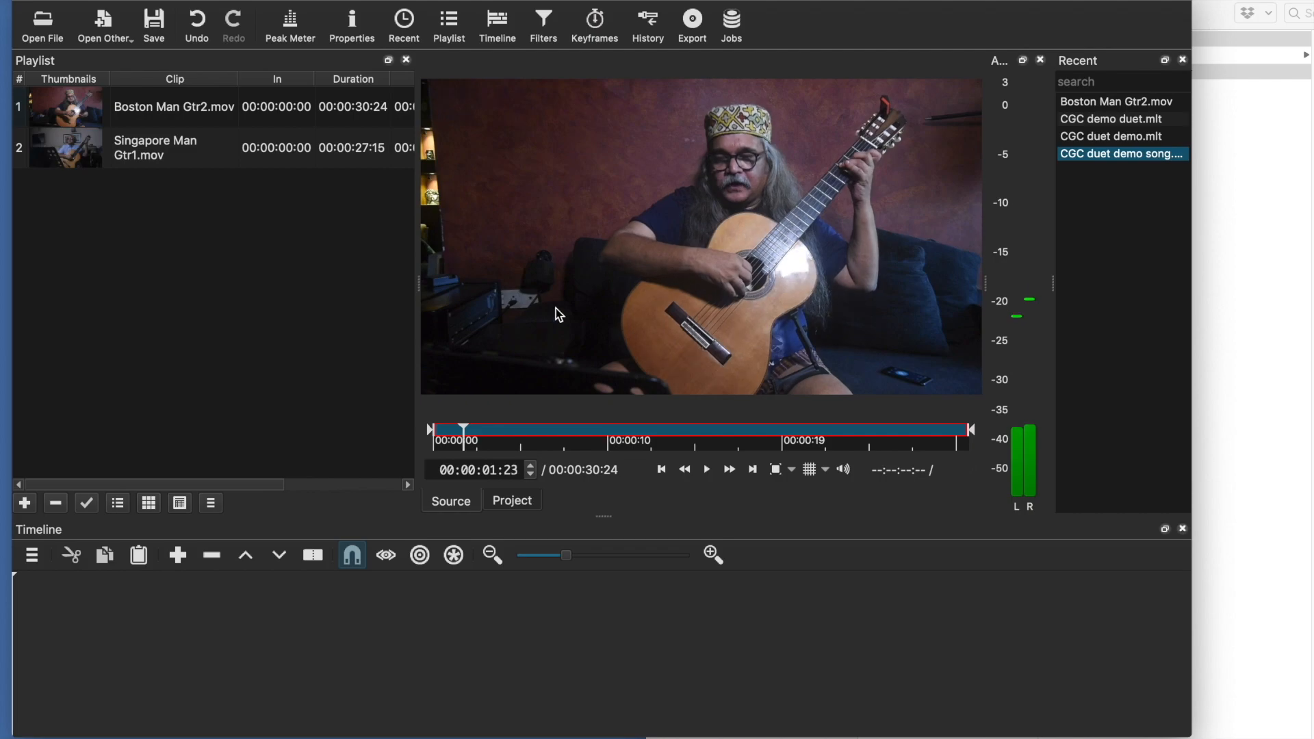
Place Singapore Man Gtr1.mov from the playlist onto the timeline
left_click(178, 164)
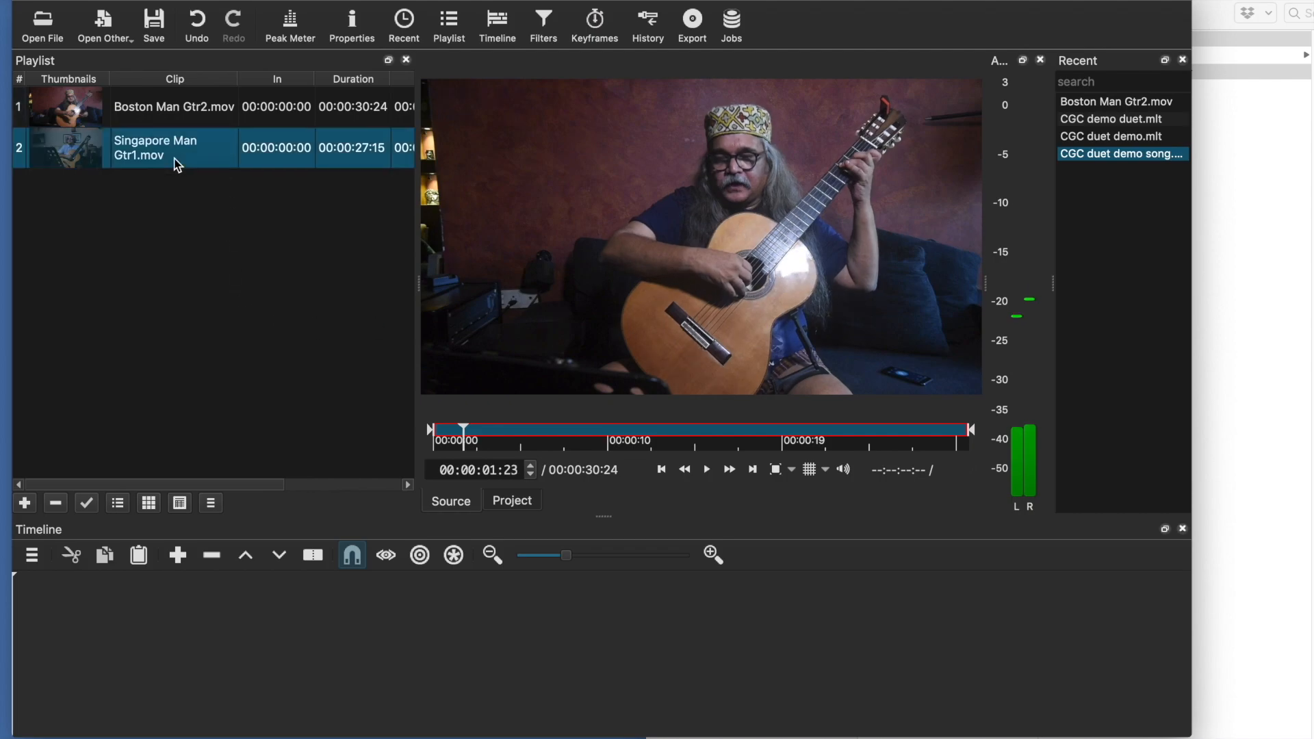
left_click_drag(130, 147, 141, 645)
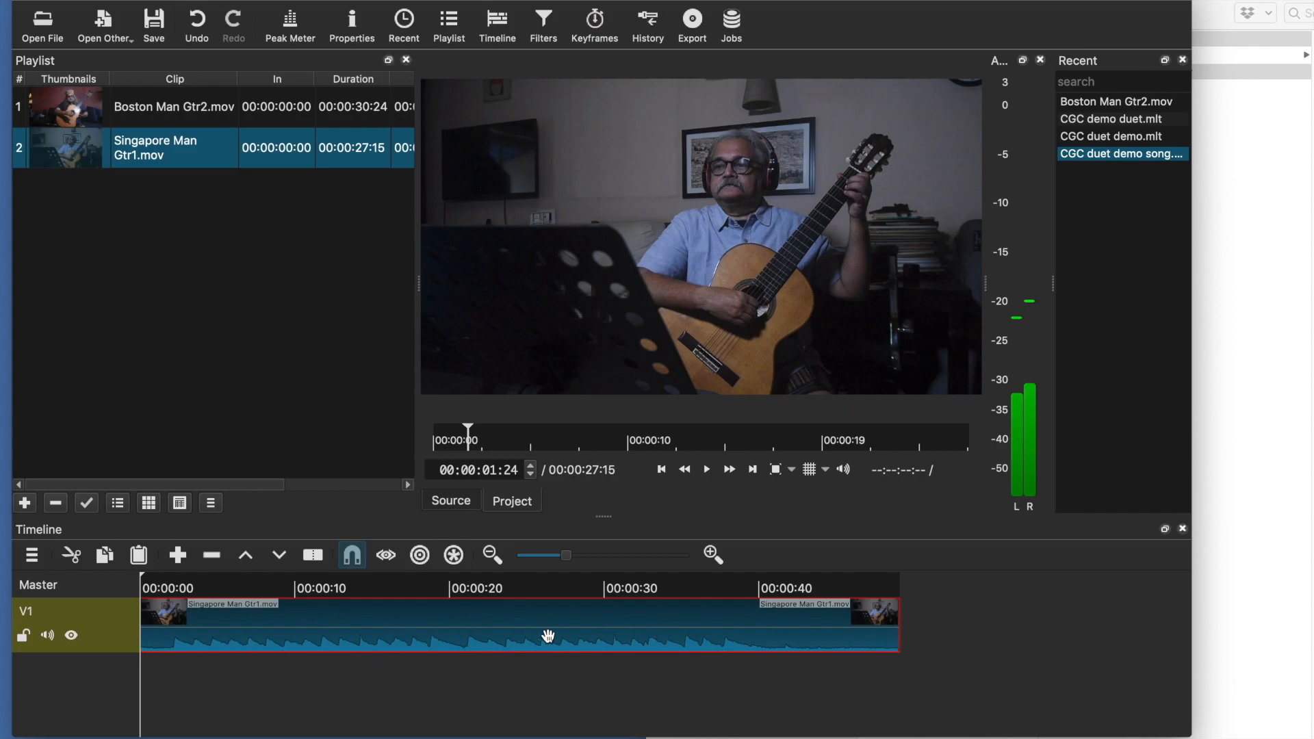
Add a new video track to the timeline
left_click_drag(567, 556, 619, 557)
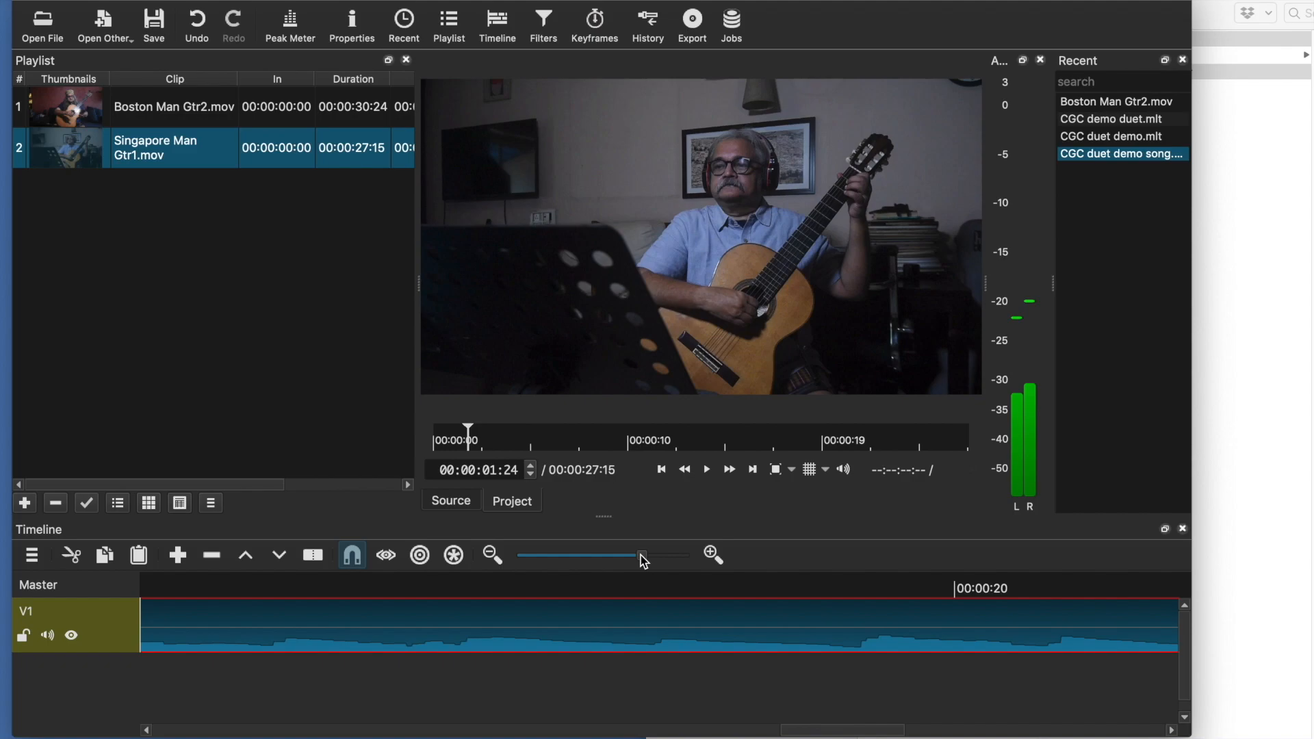
left_click_drag(644, 556, 537, 557)
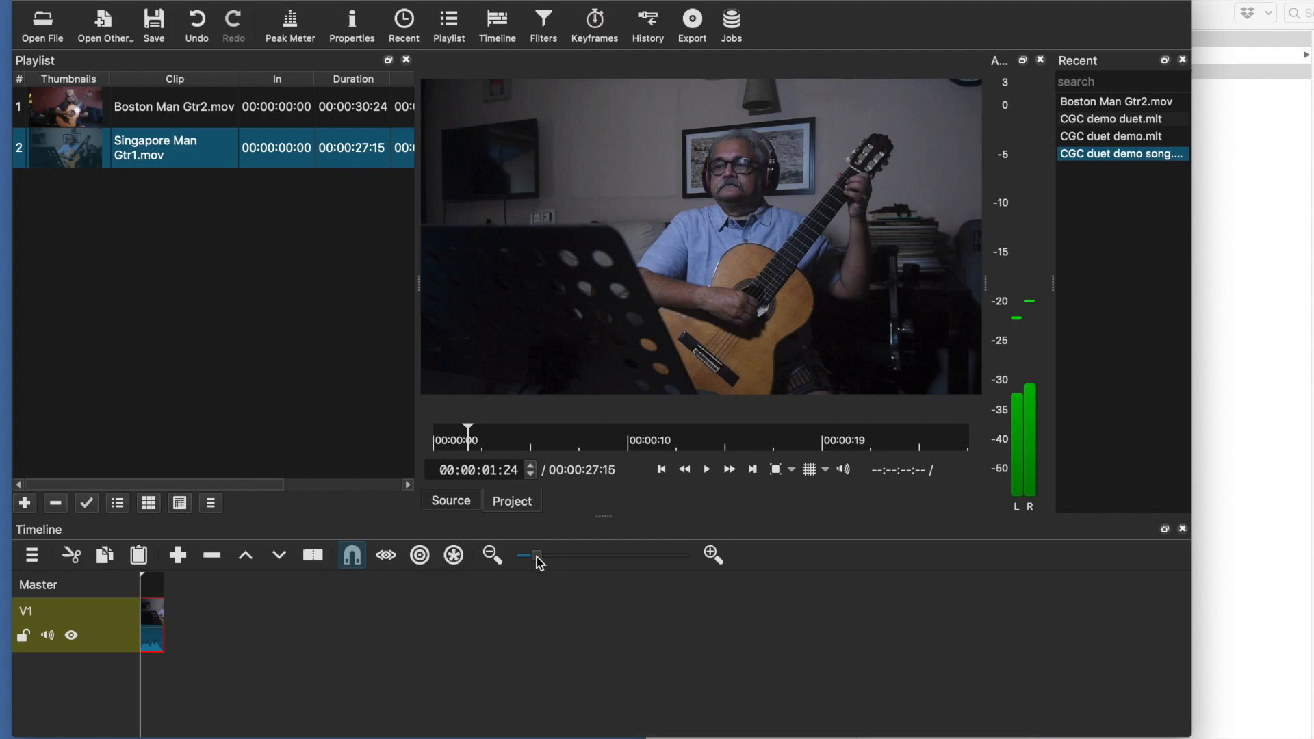
left_click_drag(538, 557, 582, 557)
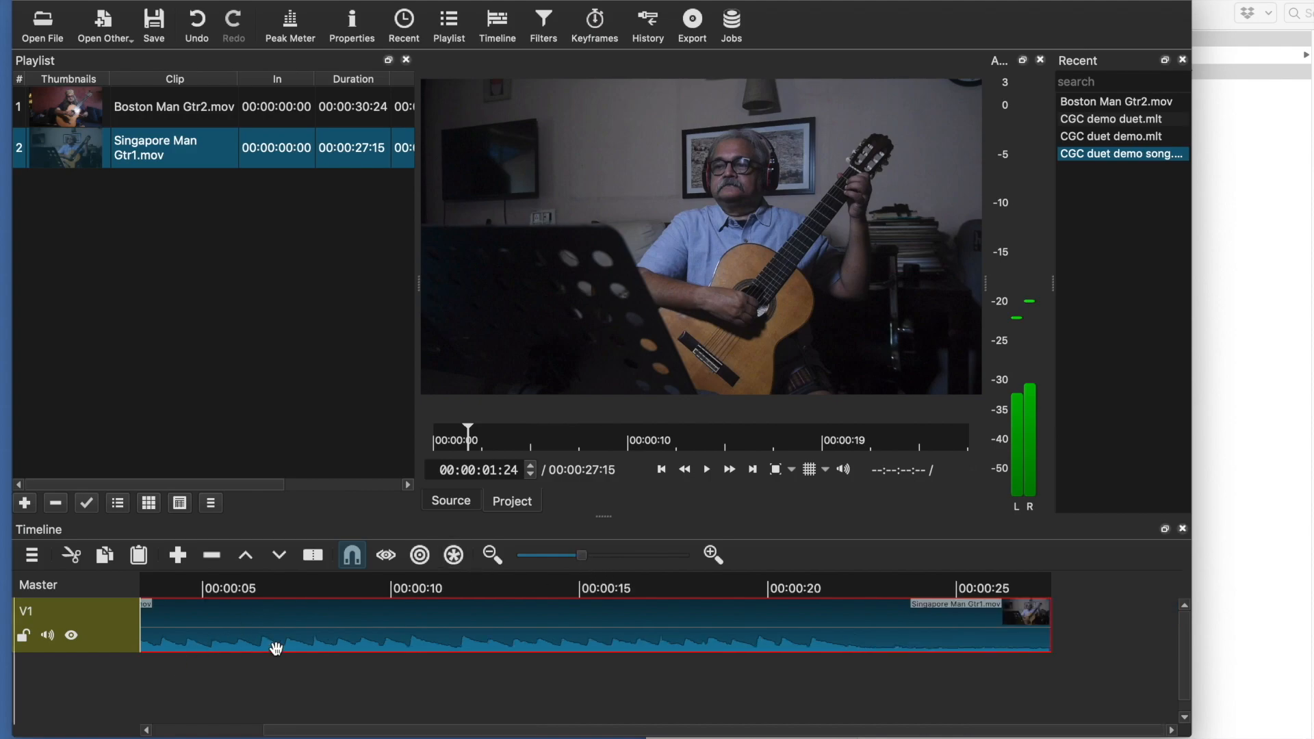
scroll(309, 627, "left", 5)
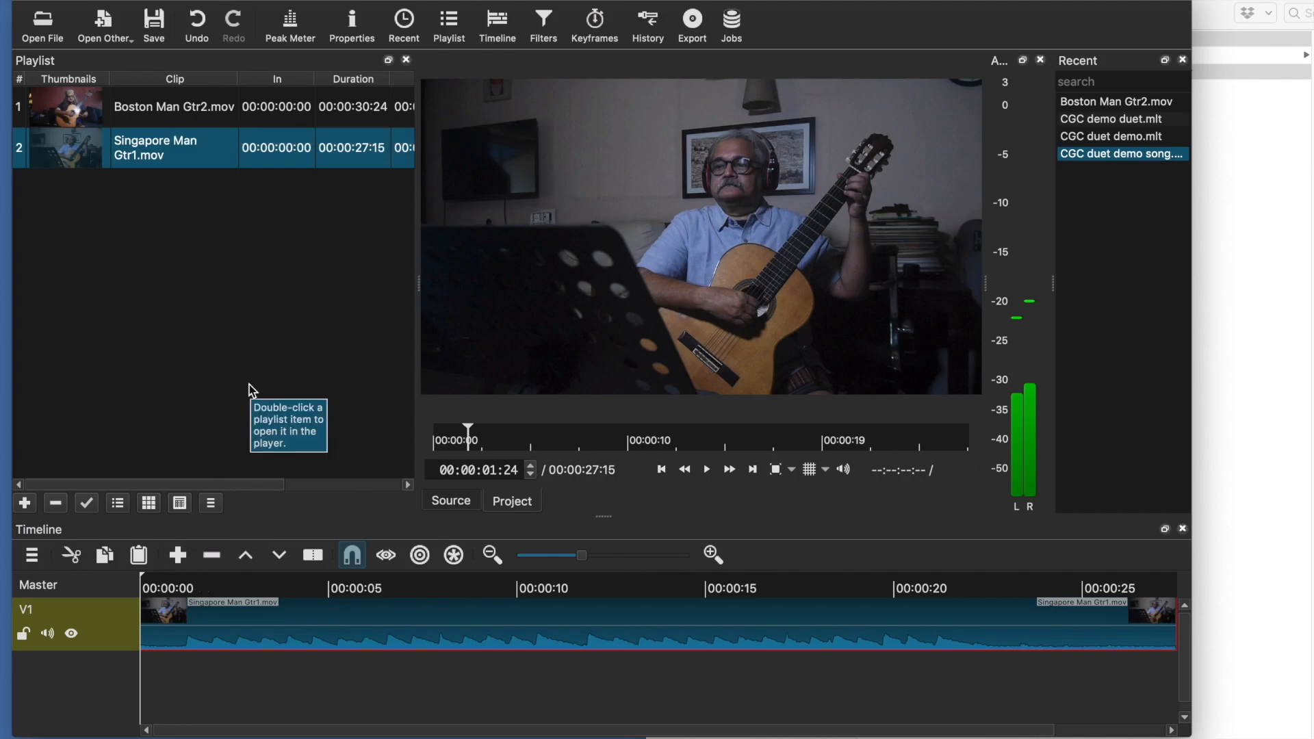
left_click(32, 556)
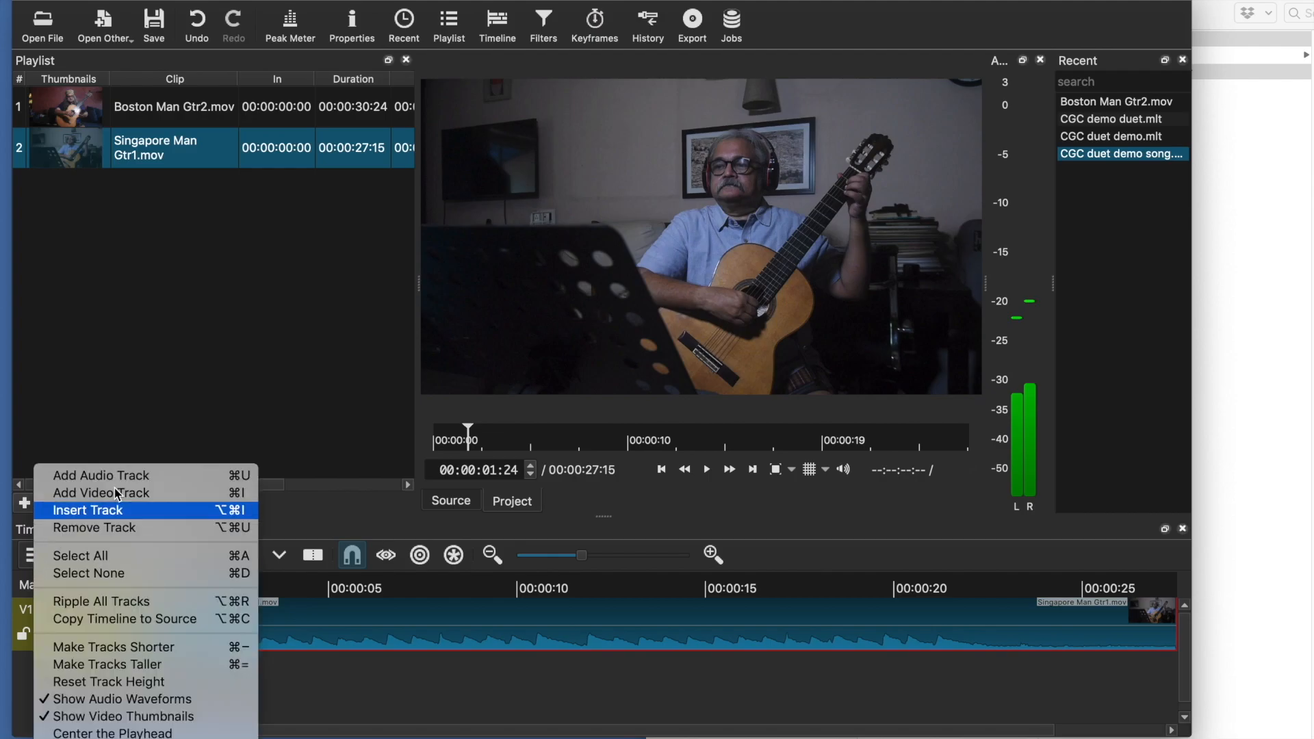
left_click(150, 494)
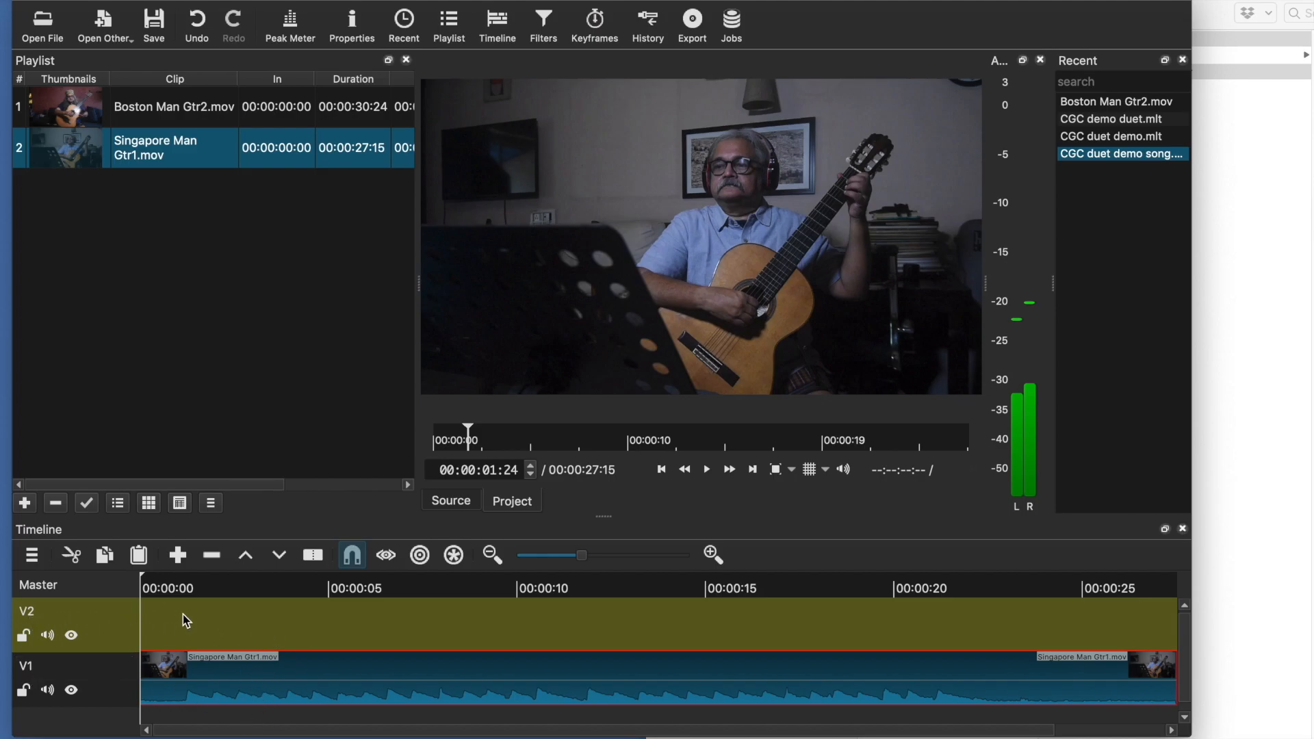
Place Boston Man Gtr2.mov from the playlist onto the new V2 track
left_click(163, 115)
left_click_drag(165, 118, 255, 631)
left_click_drag(475, 613, 320, 612)
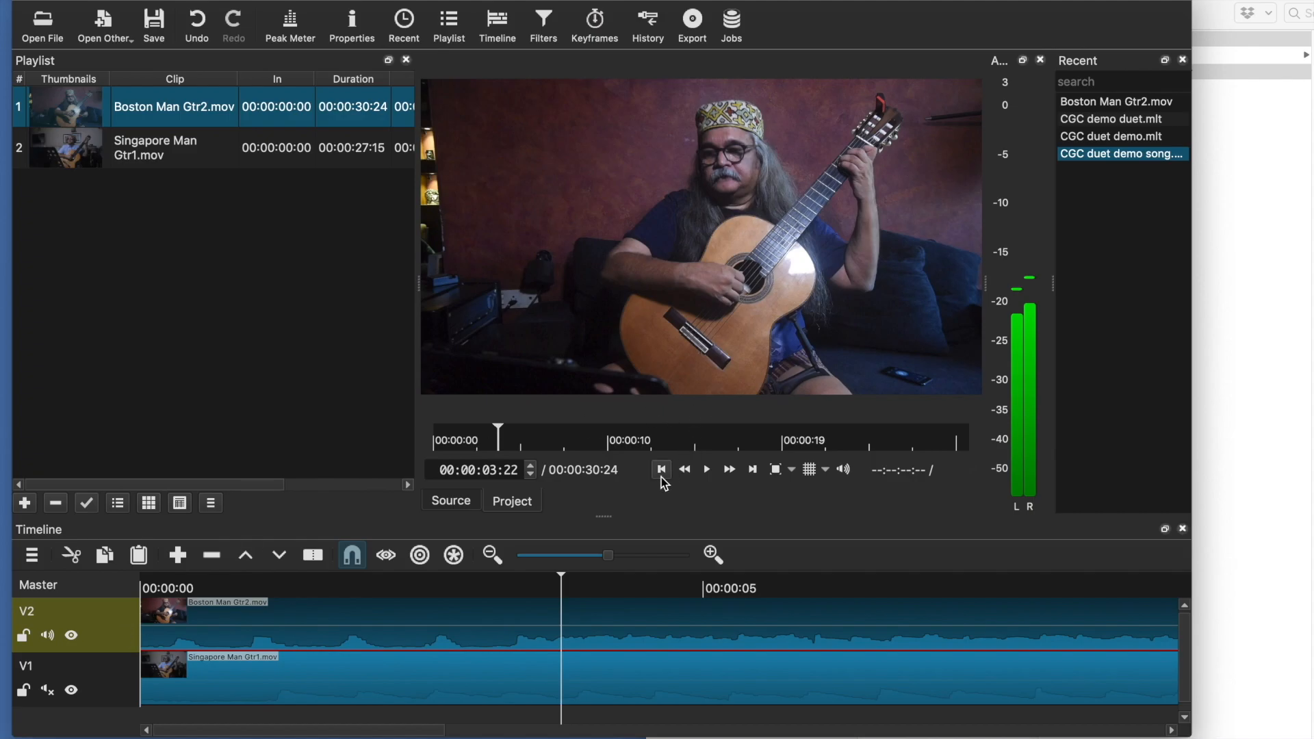
Move the Boston Man Gtr2.mov clip on V2 so it starts about 1 second into the timeline
left_click(662, 471)
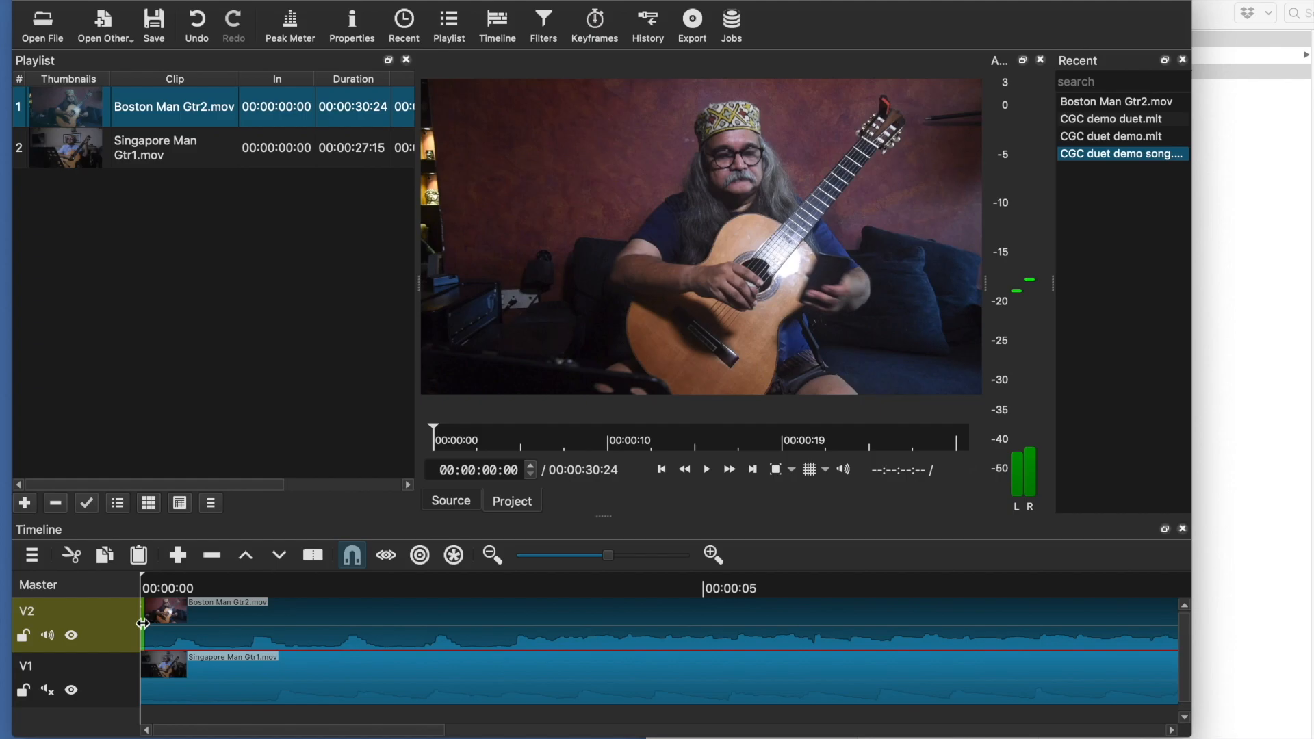
left_click_drag(142, 623, 496, 630)
left_click_drag(508, 631, 514, 632)
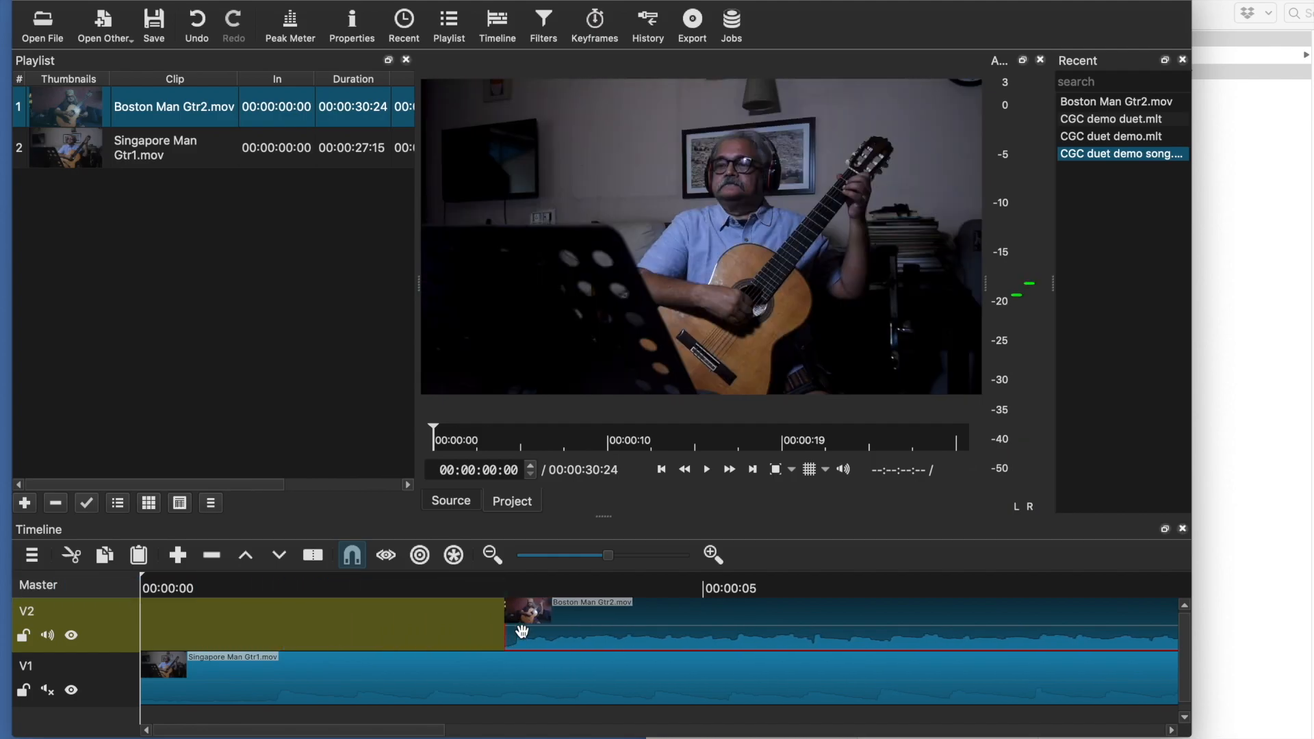
left_click(768, 584)
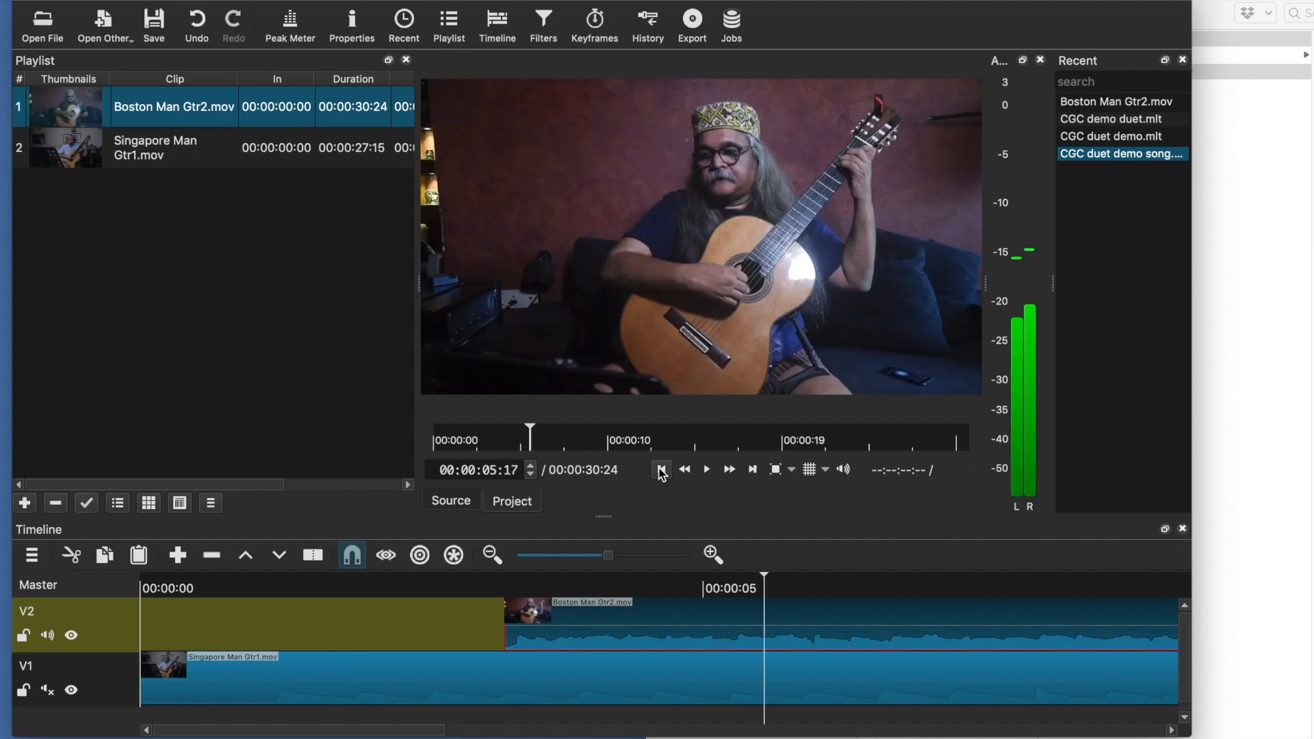
left_click_drag(799, 629, 552, 640)
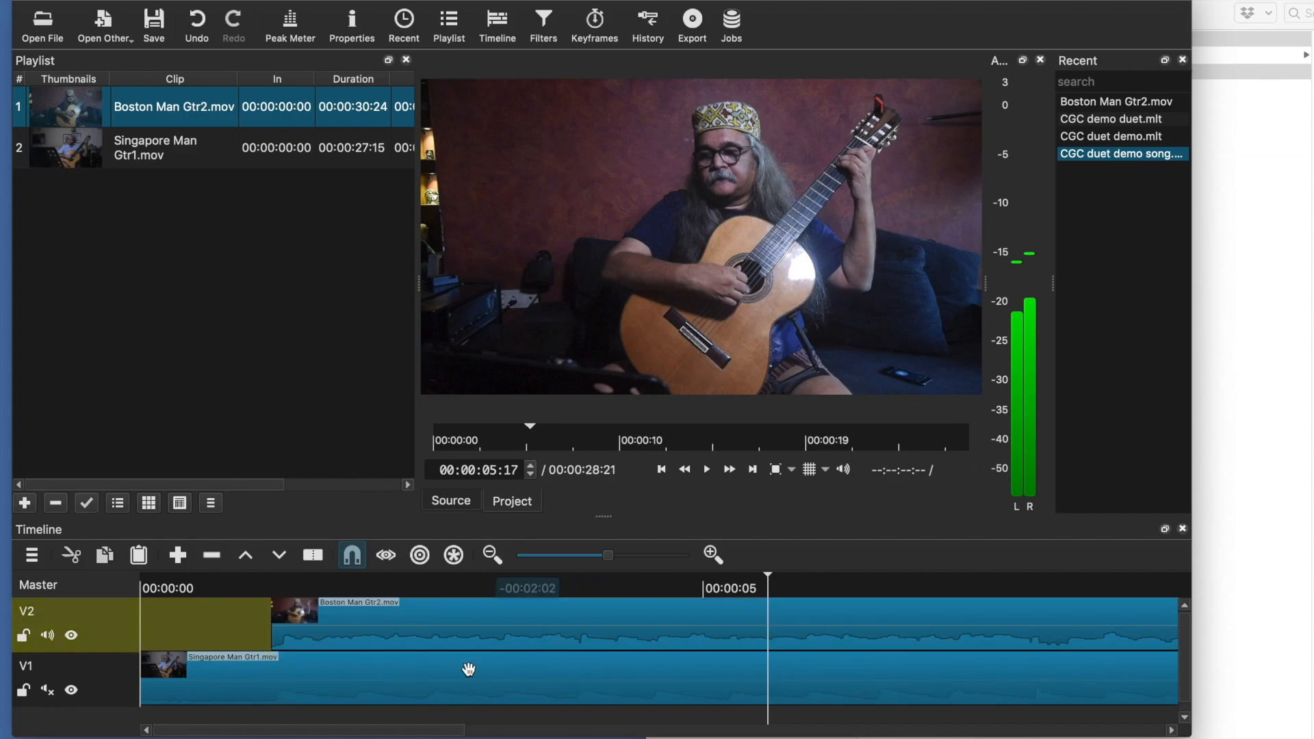
Unmute the V1 track's audio
left_click(48, 690)
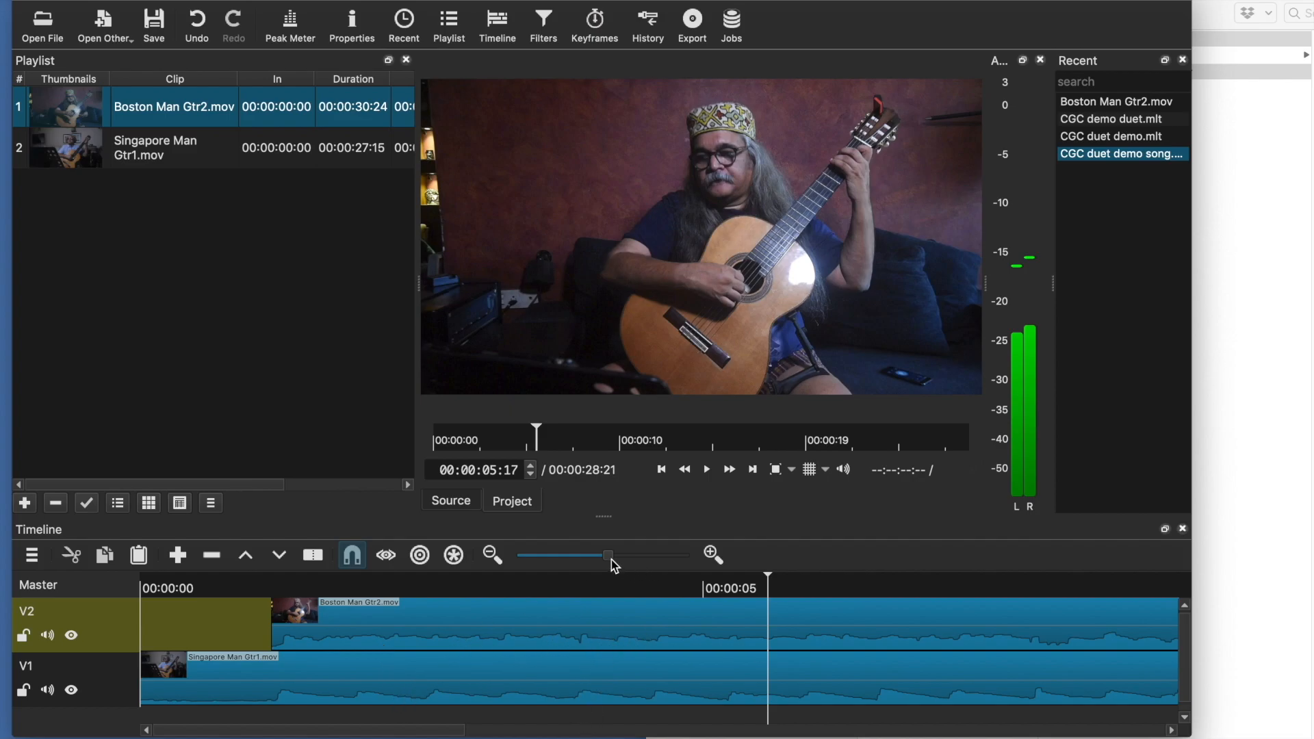
left_click_drag(611, 553, 622, 554)
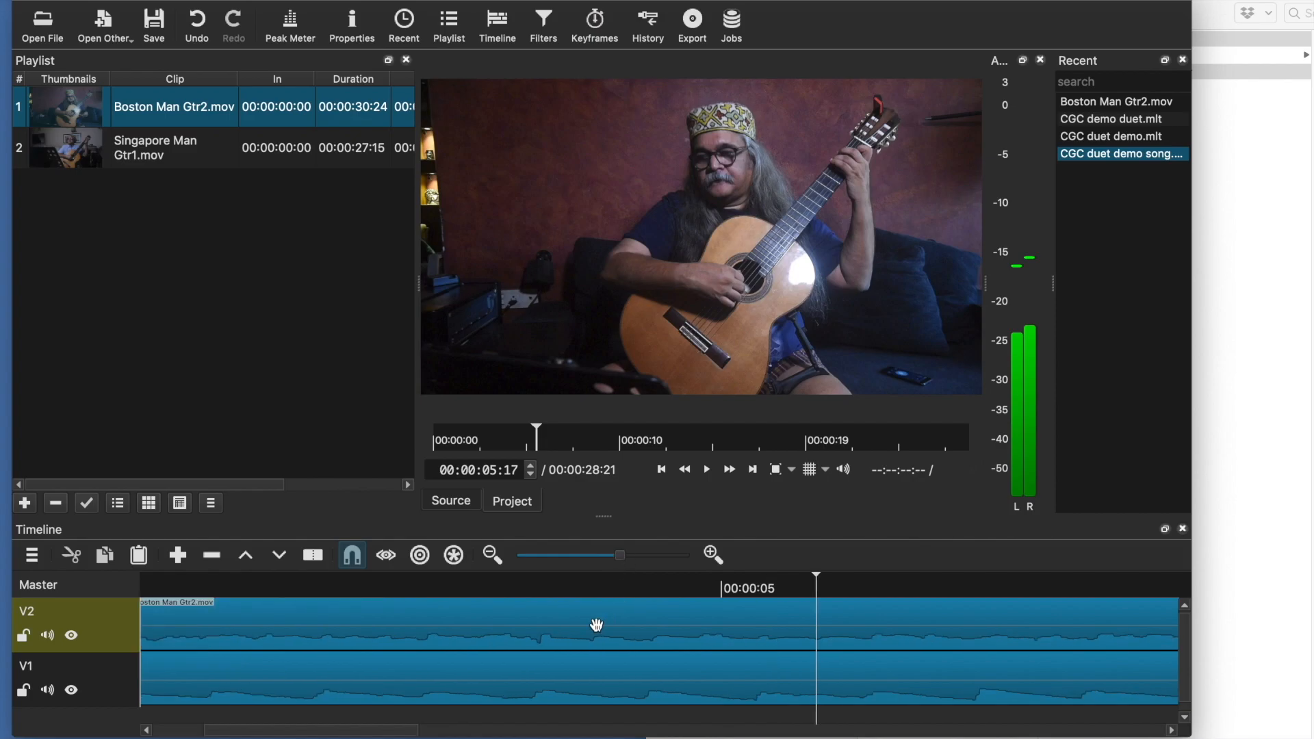
Nudge the V2 clip slightly earlier to start about 1.1 seconds into the timeline
left_click(560, 666)
scroll(587, 636, "left", 3)
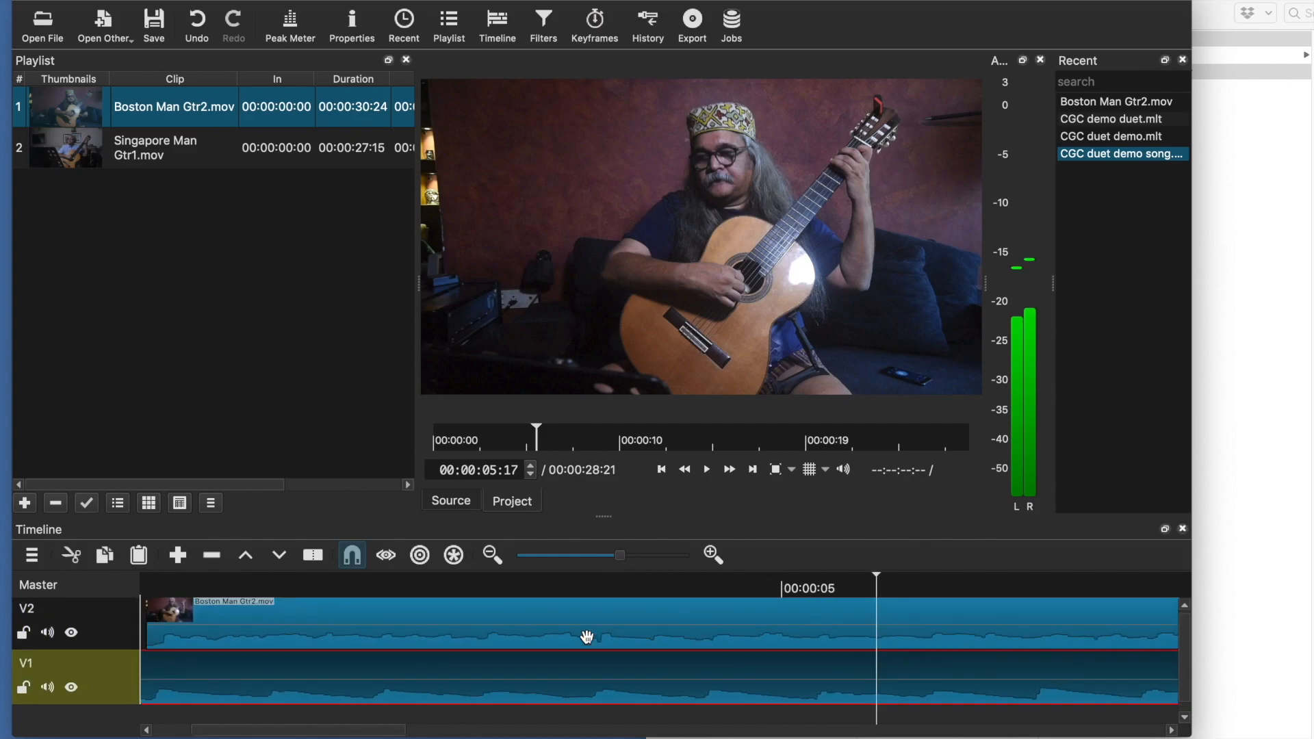
scroll(588, 637, "left", 2)
left_click_drag(587, 637, 565, 637)
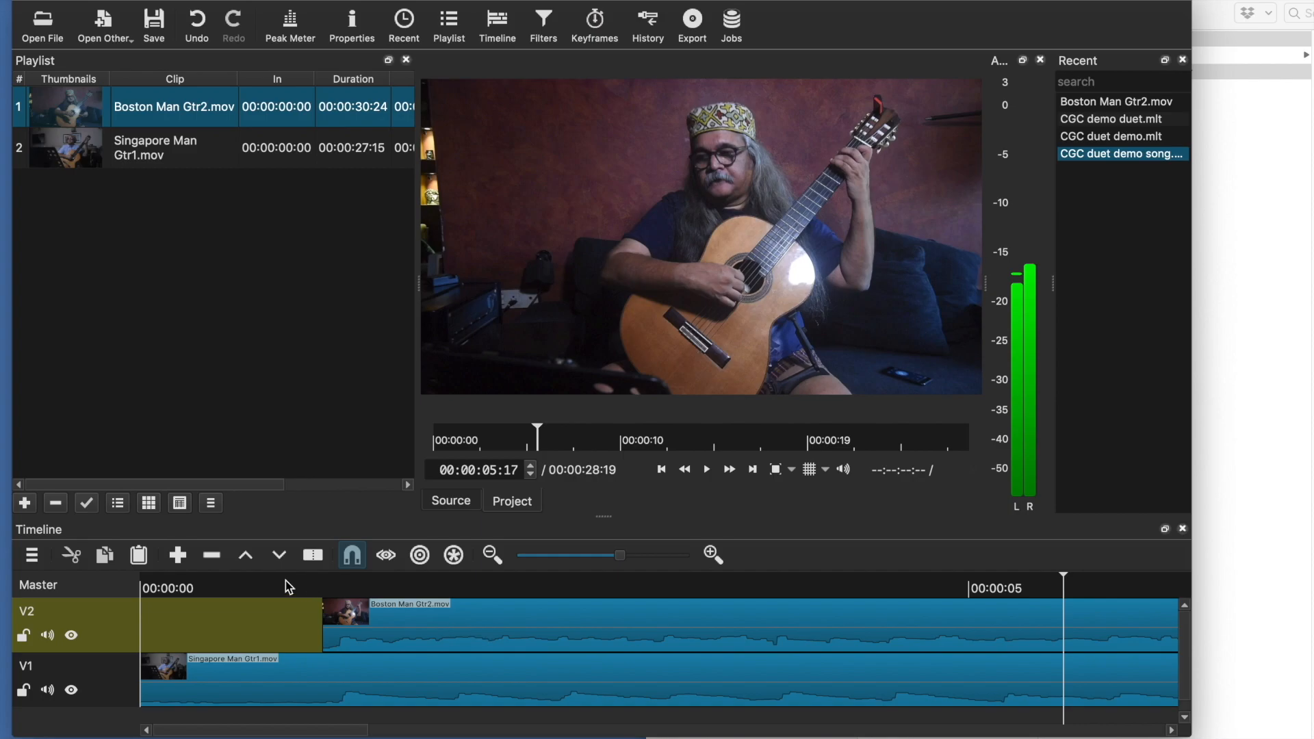
Play both tracks from the V2 clip's start to check the sync
left_click(664, 471)
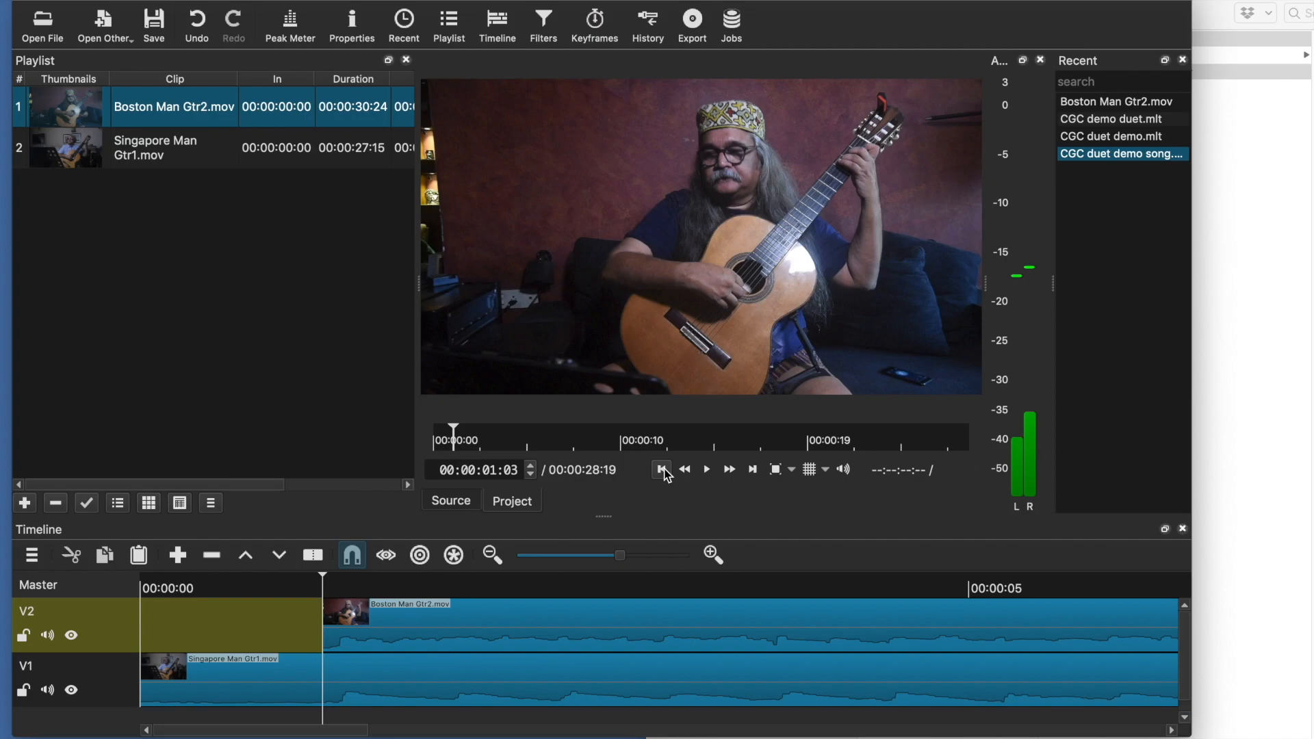
key("space")
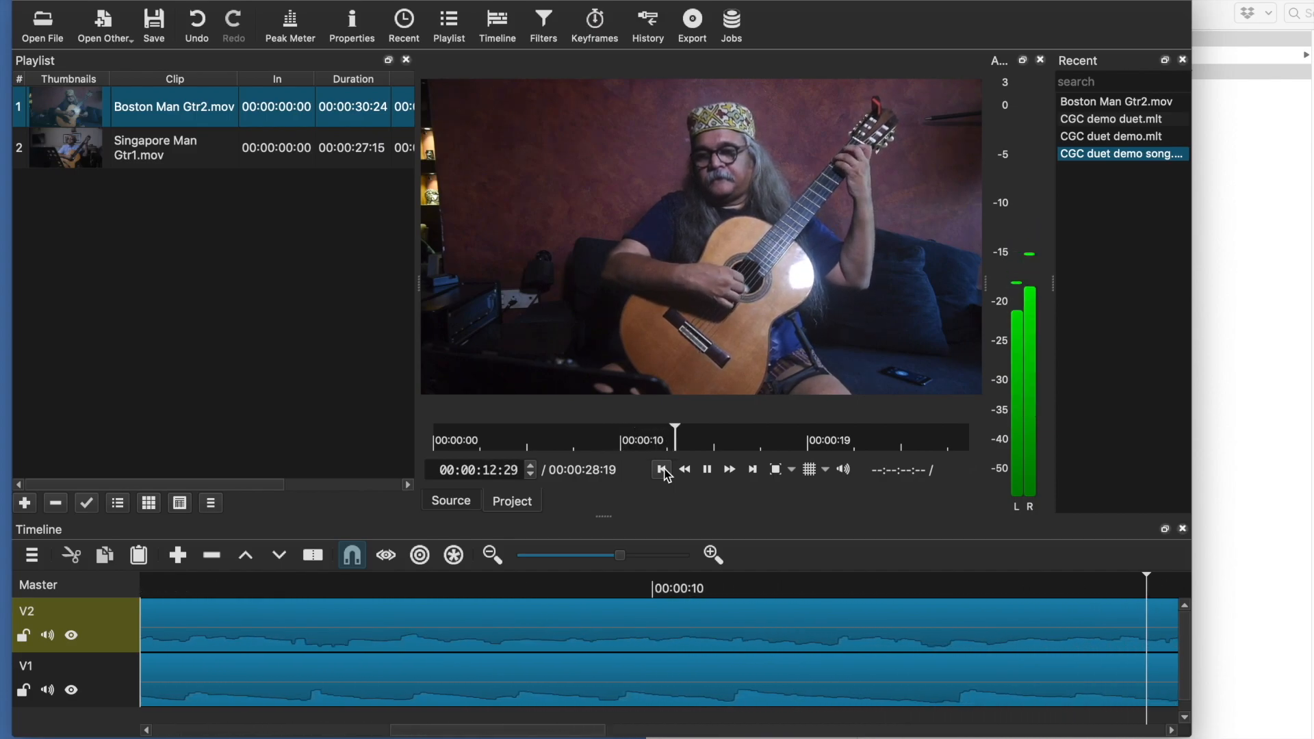
key("space")
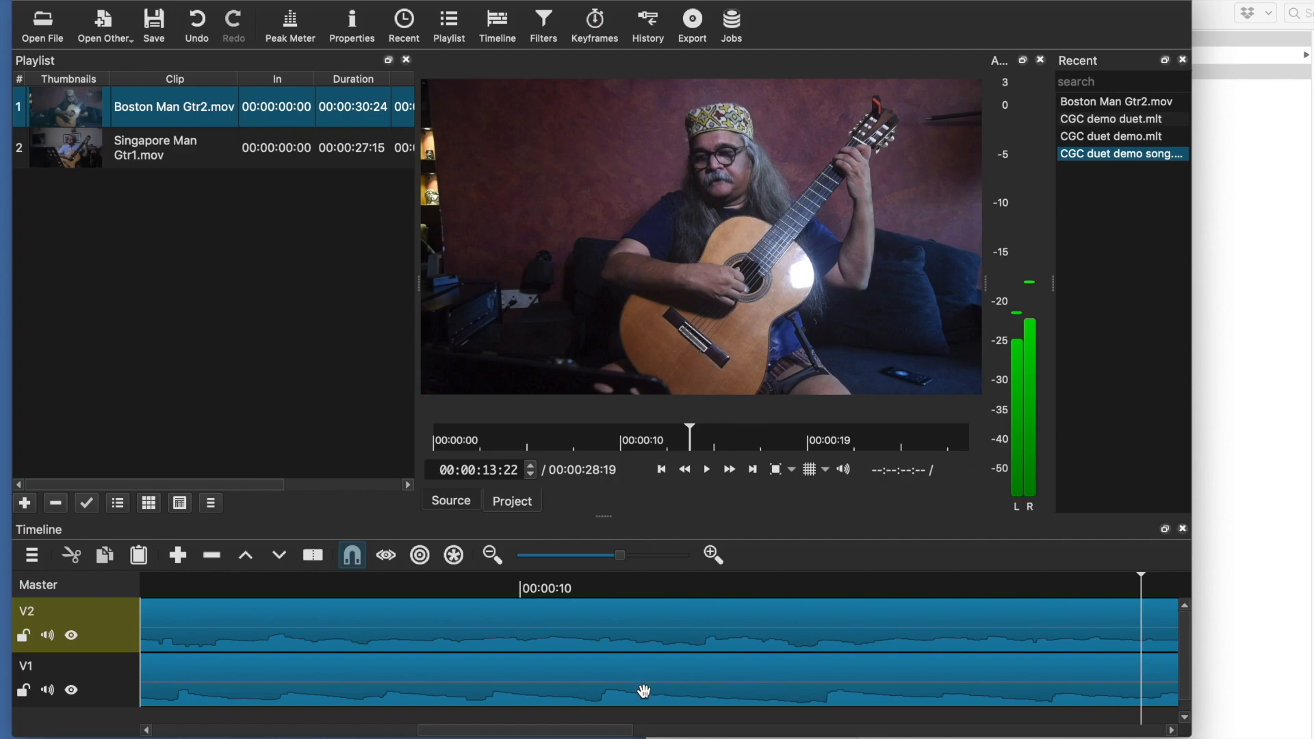
scroll(644, 691, "left", 10)
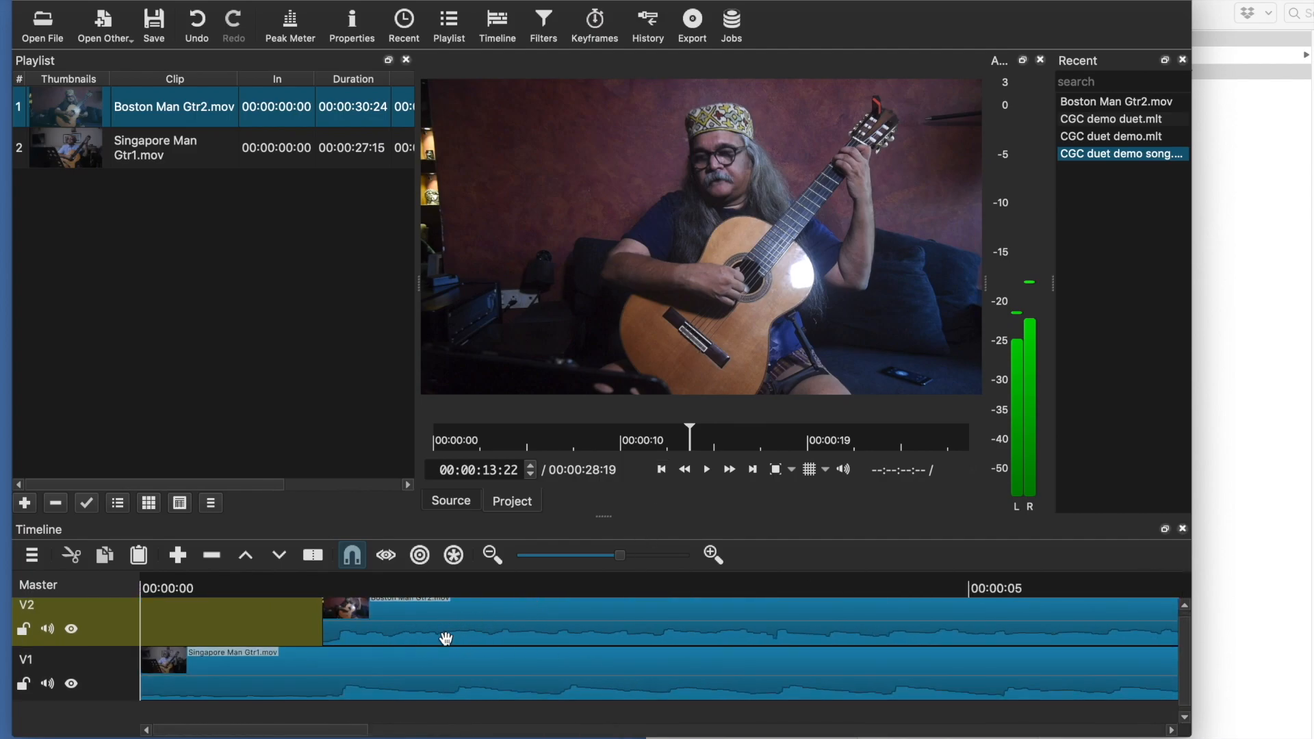
Trim the start of the Singapore Man Gtr1.mov clip on V1 to line up with the V2 clip's start
left_click(243, 671)
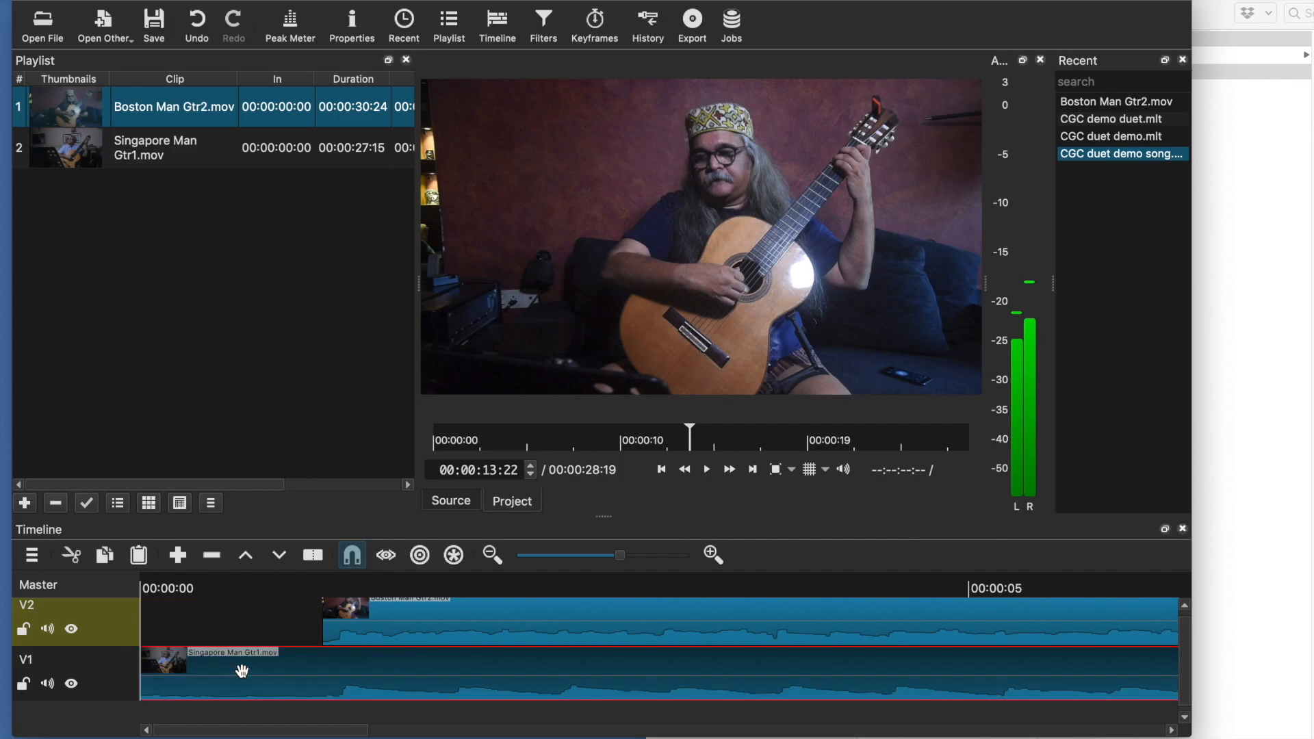
left_click(661, 469)
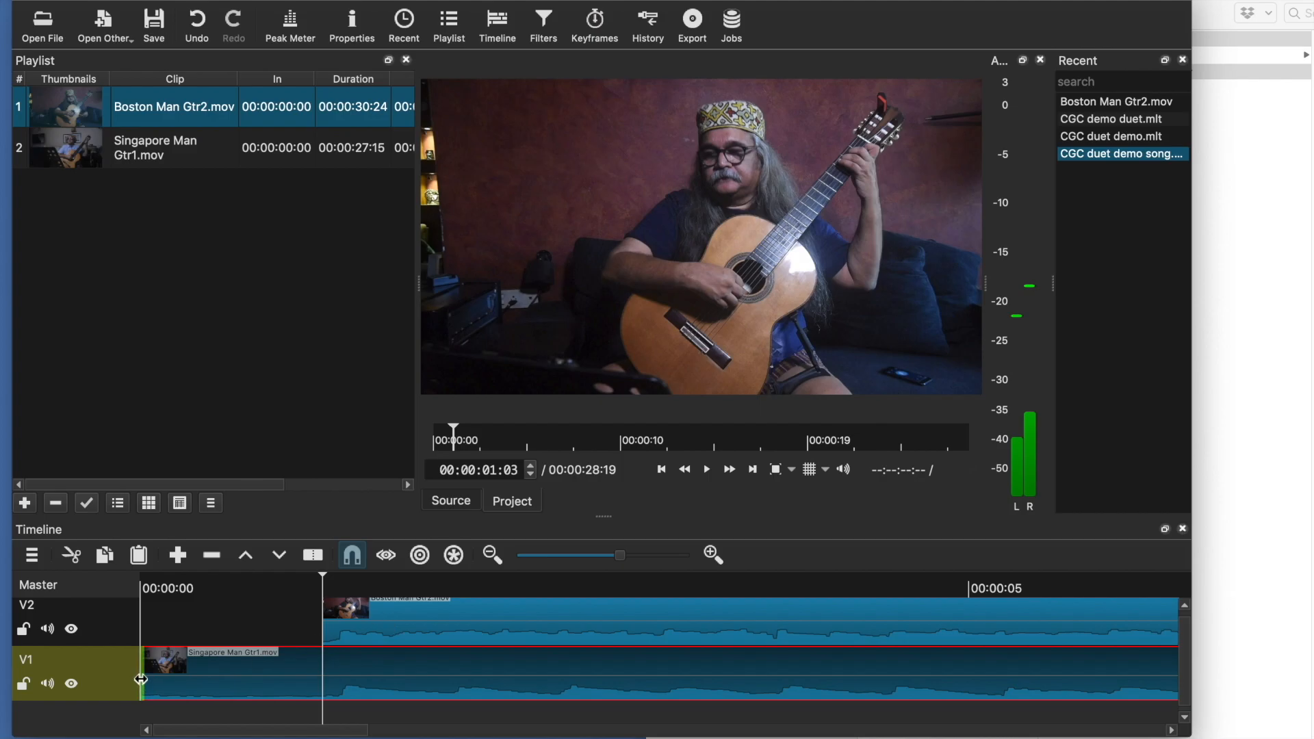
left_click_drag(141, 680, 327, 680)
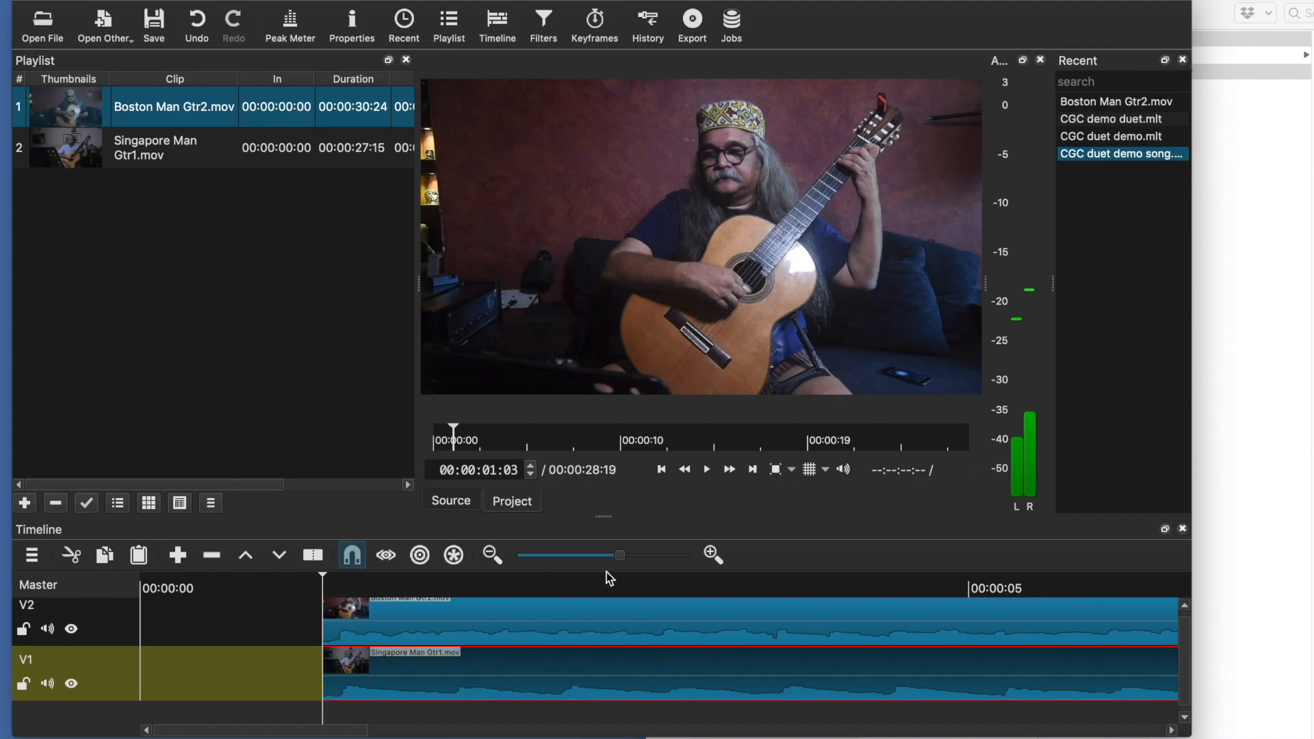
Trim the end of the V2 clip to match the end of the V1 clip
left_click_drag(621, 560, 574, 557)
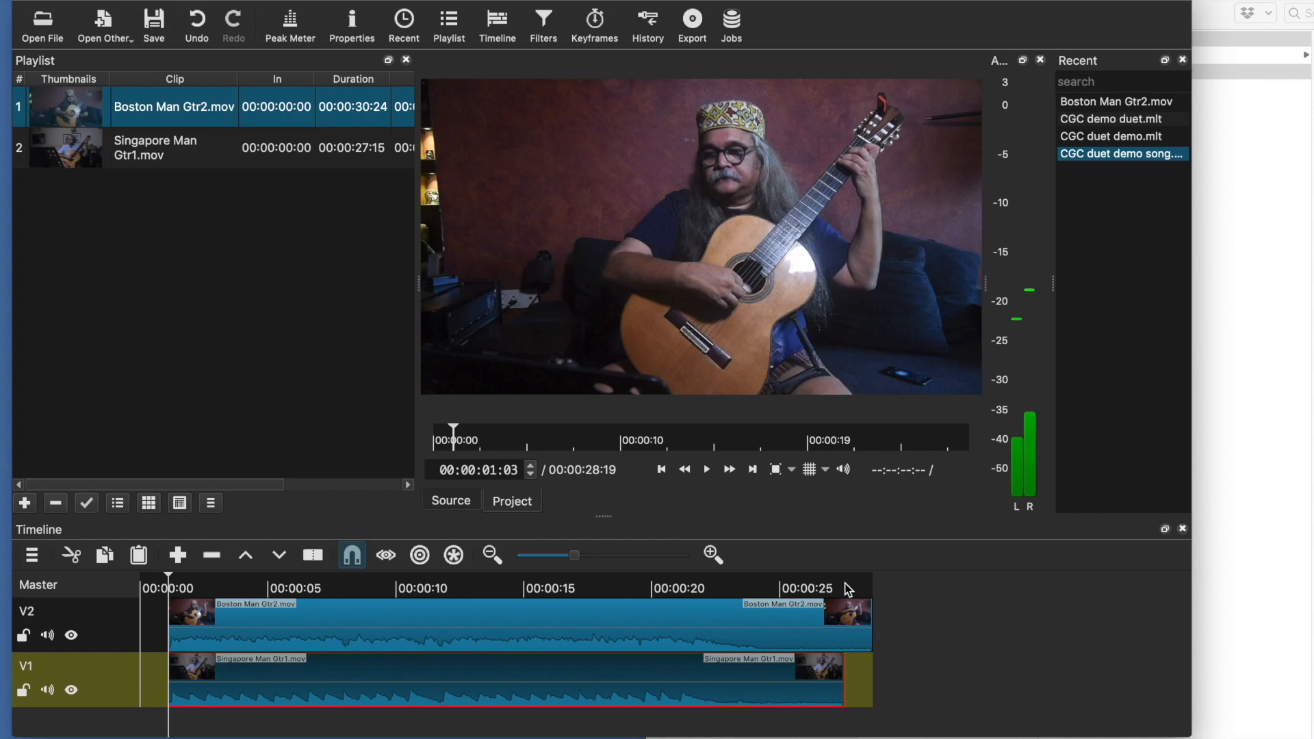
left_click(857, 638)
left_click_drag(870, 631, 831, 632)
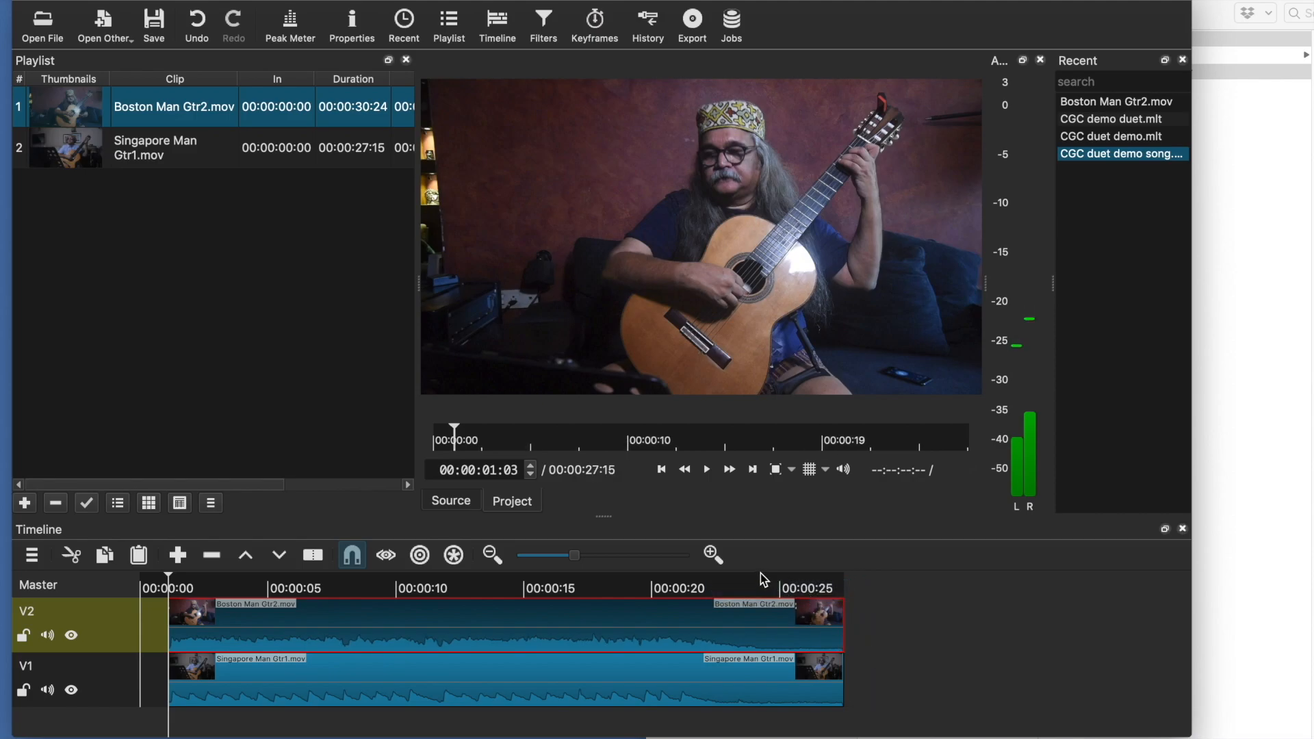
Play the timeline from about 20 seconds to check the ending
left_click(683, 576)
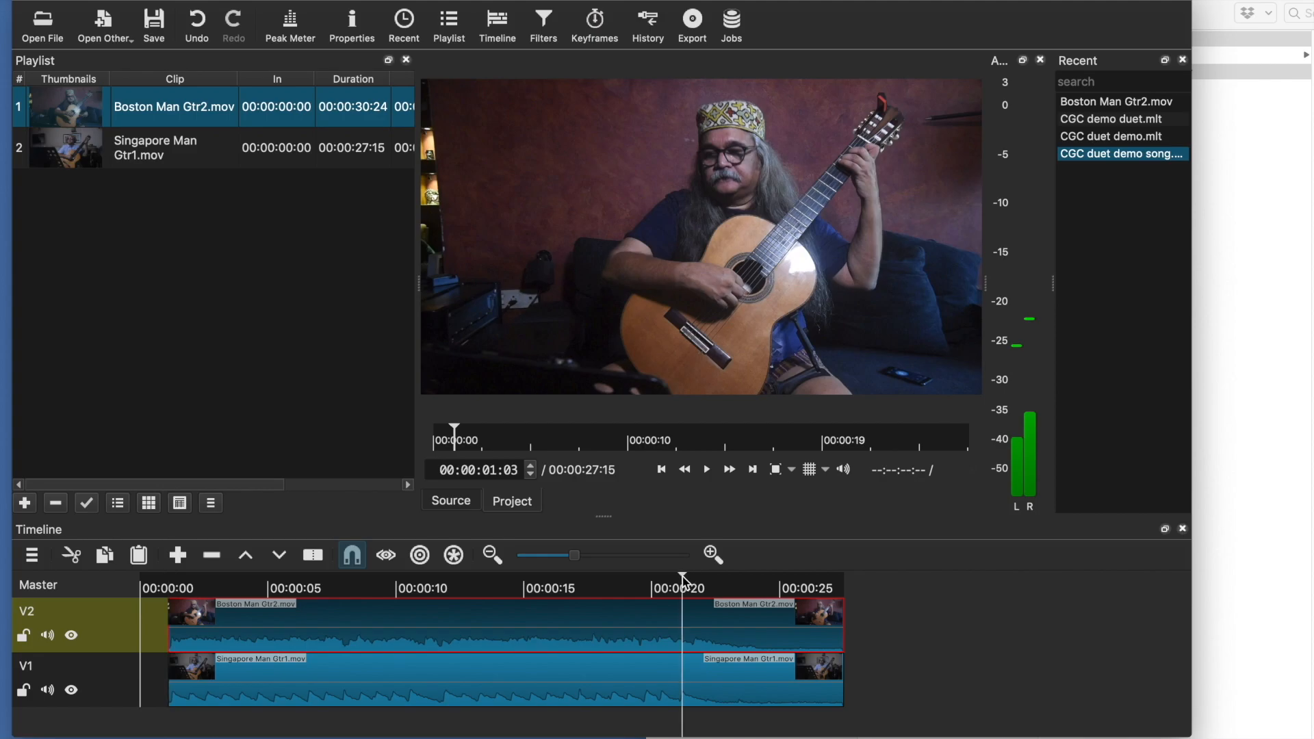
key("space")
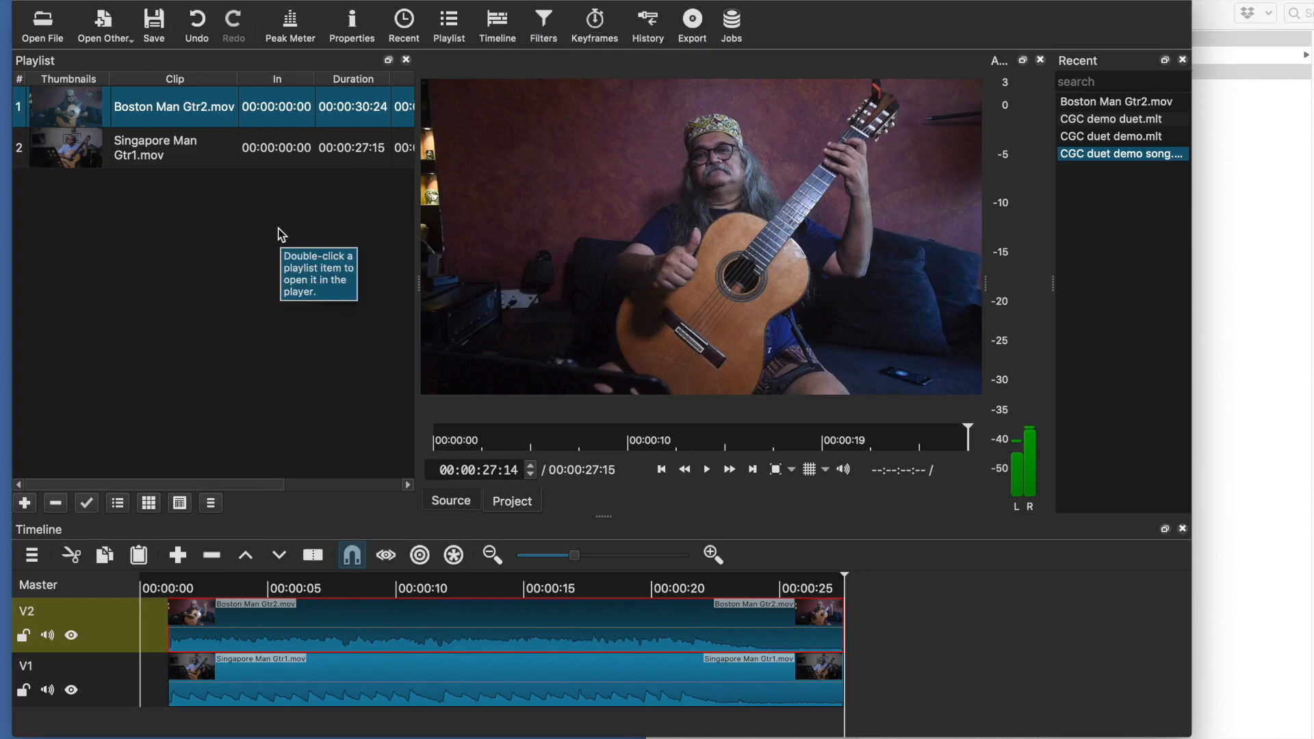
Add a Crop: Source video filter to the Boston Man Gtr2.mov clip on track V2
left_click(546, 29)
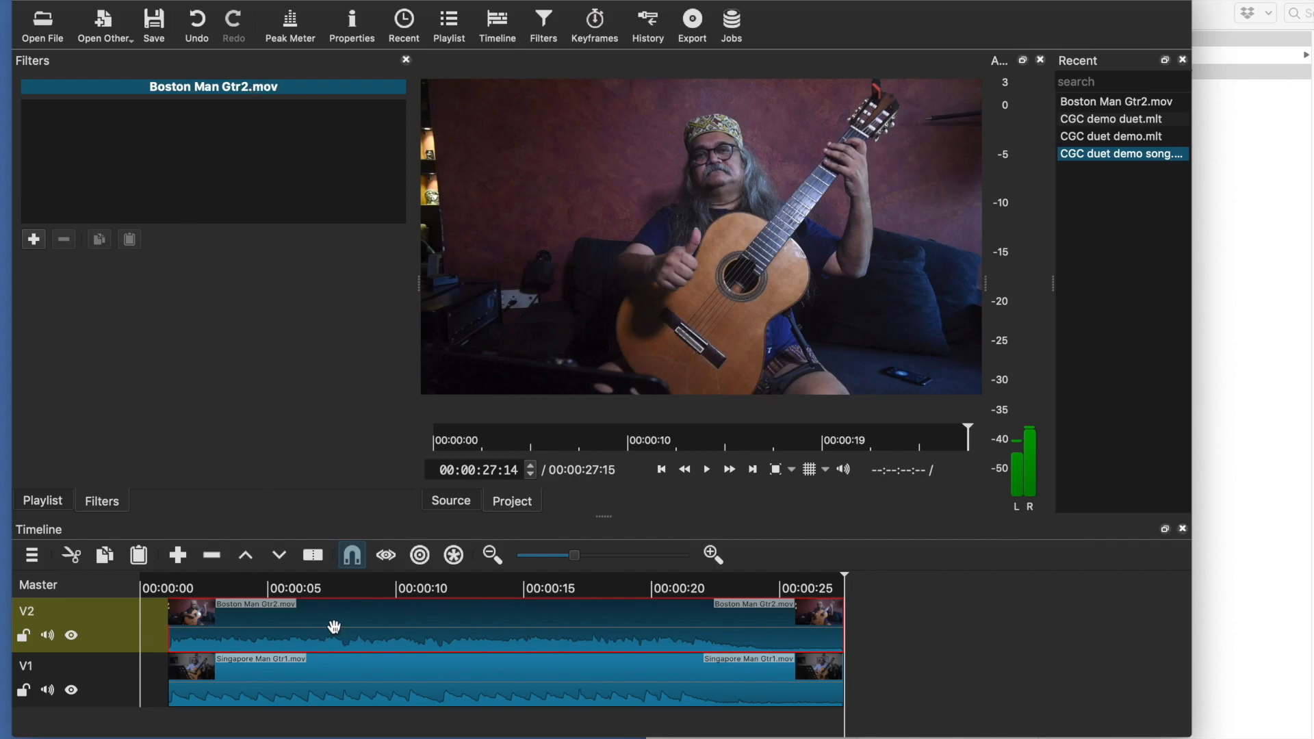
left_click(397, 679)
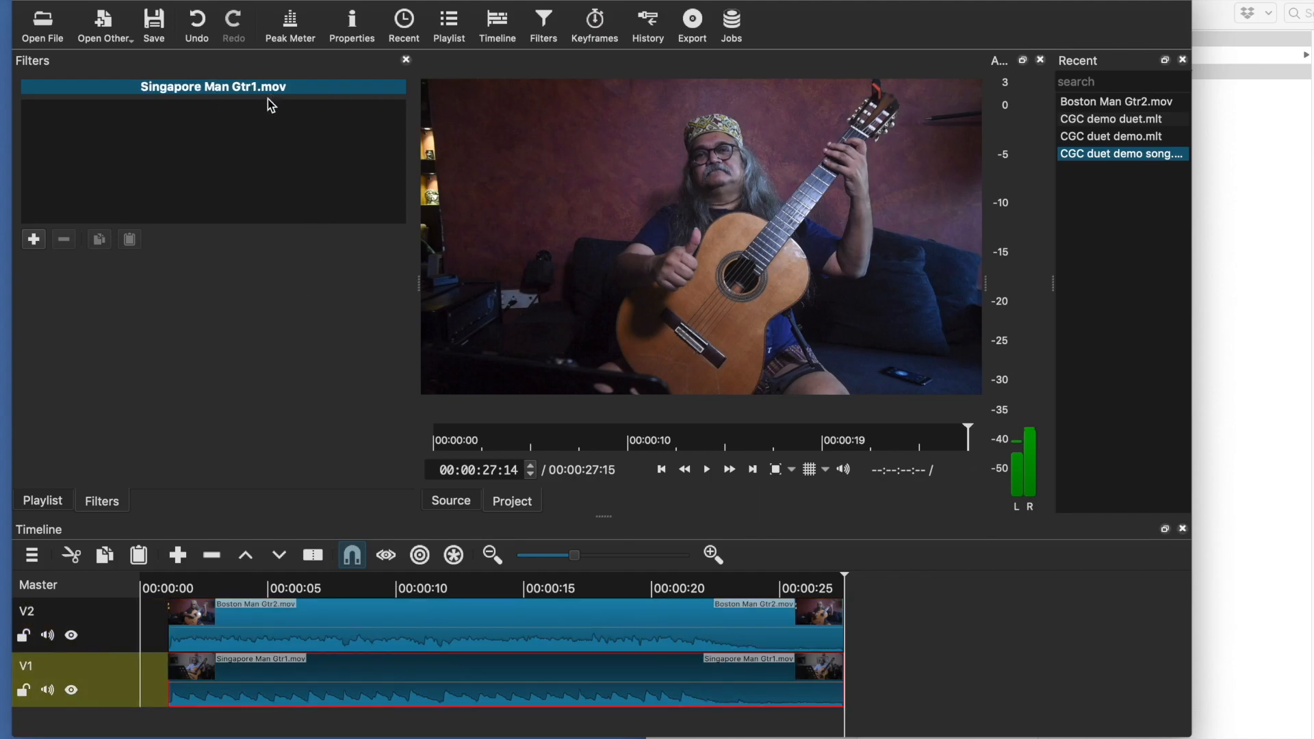
left_click(375, 619)
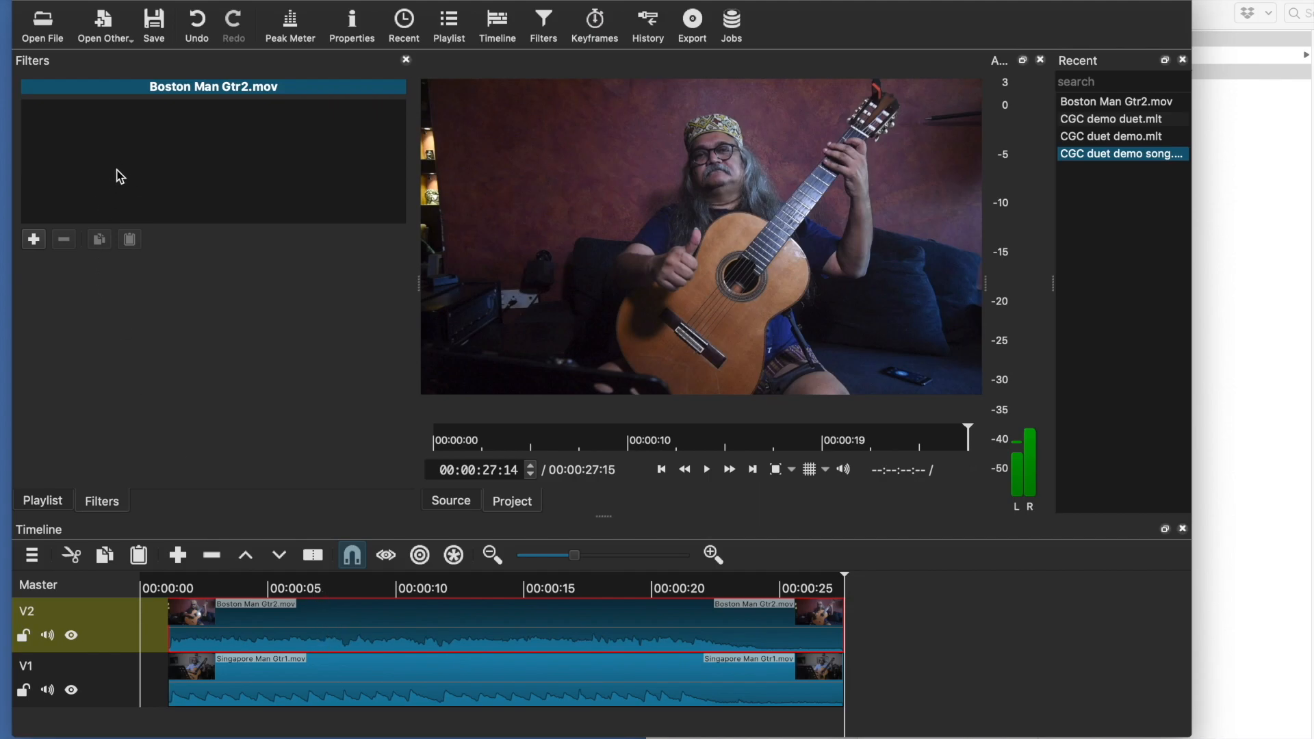
left_click(34, 240)
scroll(197, 243, "down", 5)
scroll(197, 242, "down", 4)
scroll(197, 242, "up", 10)
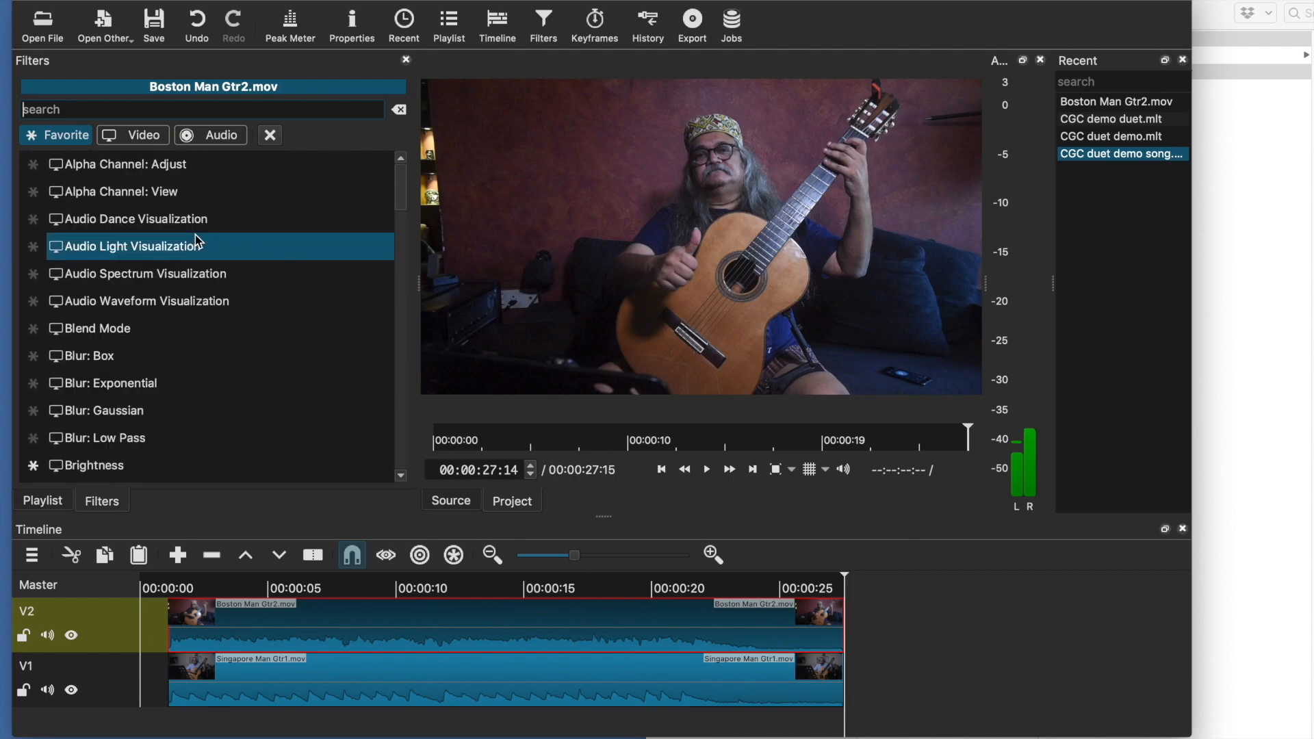
left_click(136, 135)
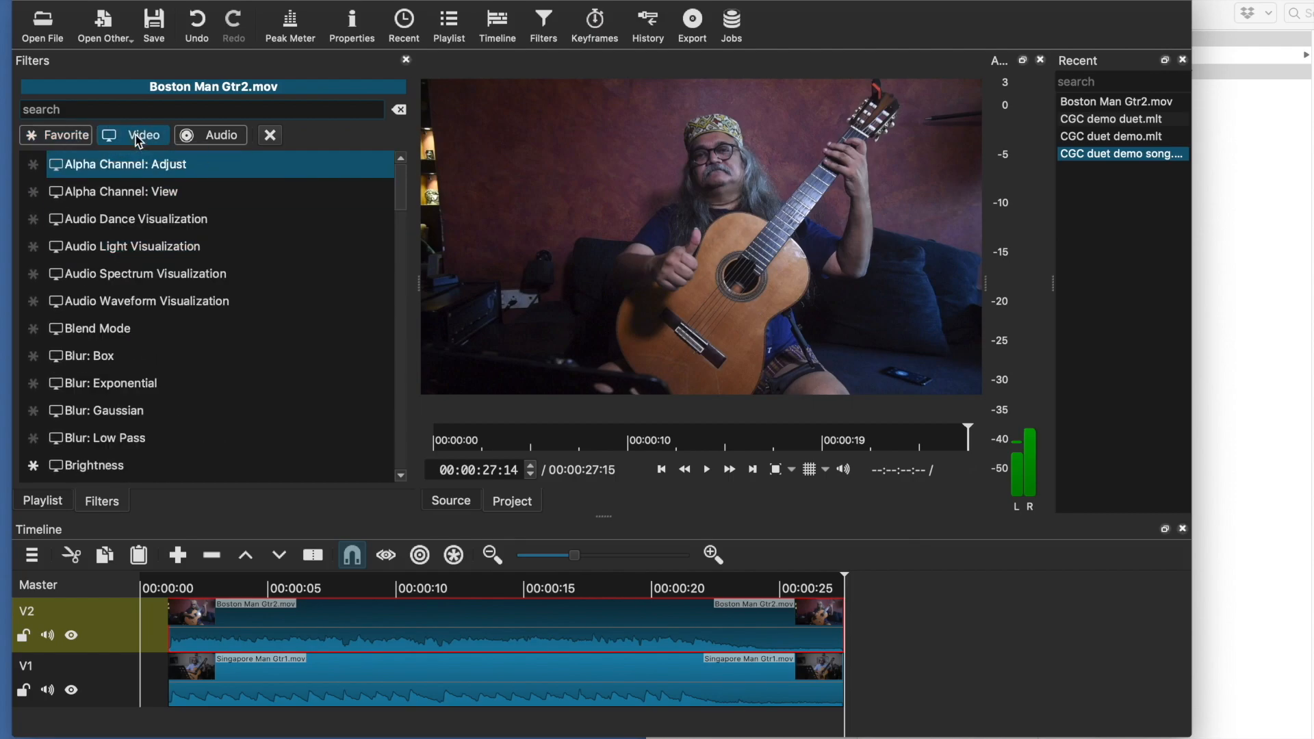
scroll(236, 361, "down", 2)
scroll(236, 360, "down", 3)
scroll(234, 356, "down", 2)
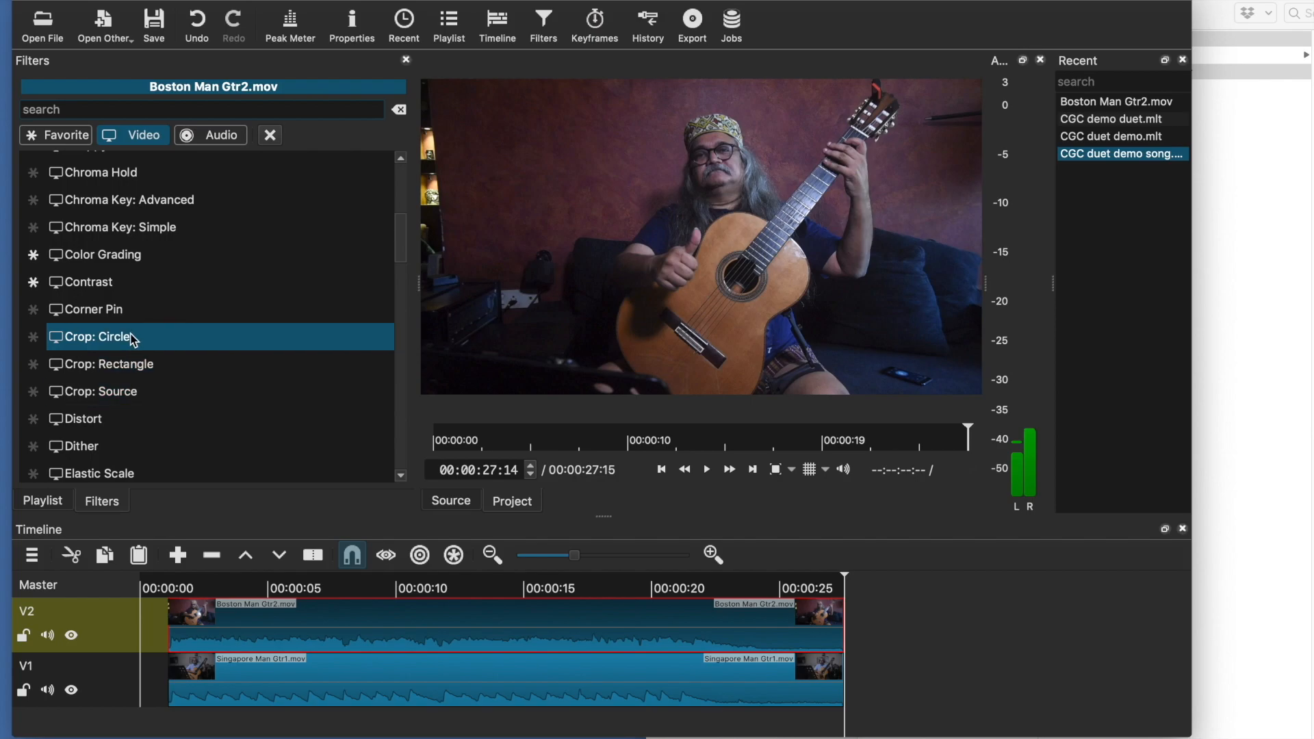
left_click(124, 393)
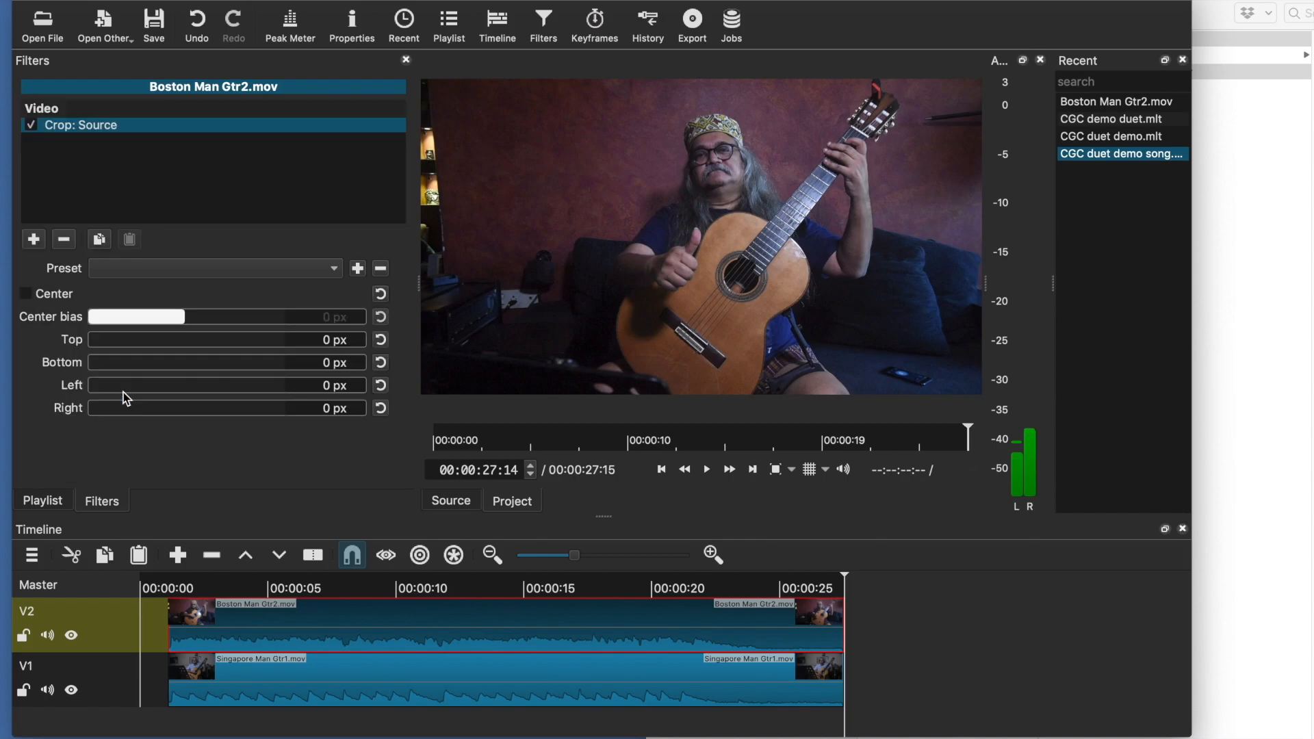
Crop 480 px from both the left and right sides of the V2 clip
double_click(328, 385)
type("480")
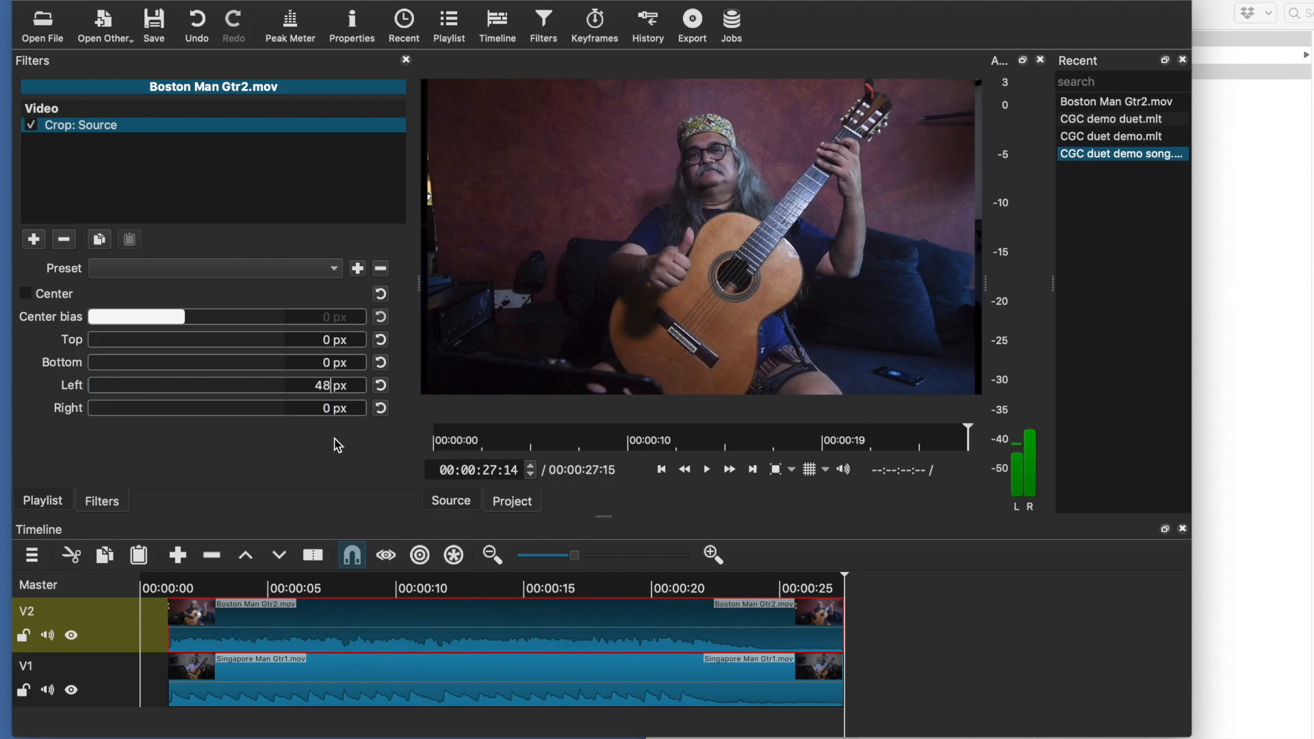
key("Tab")
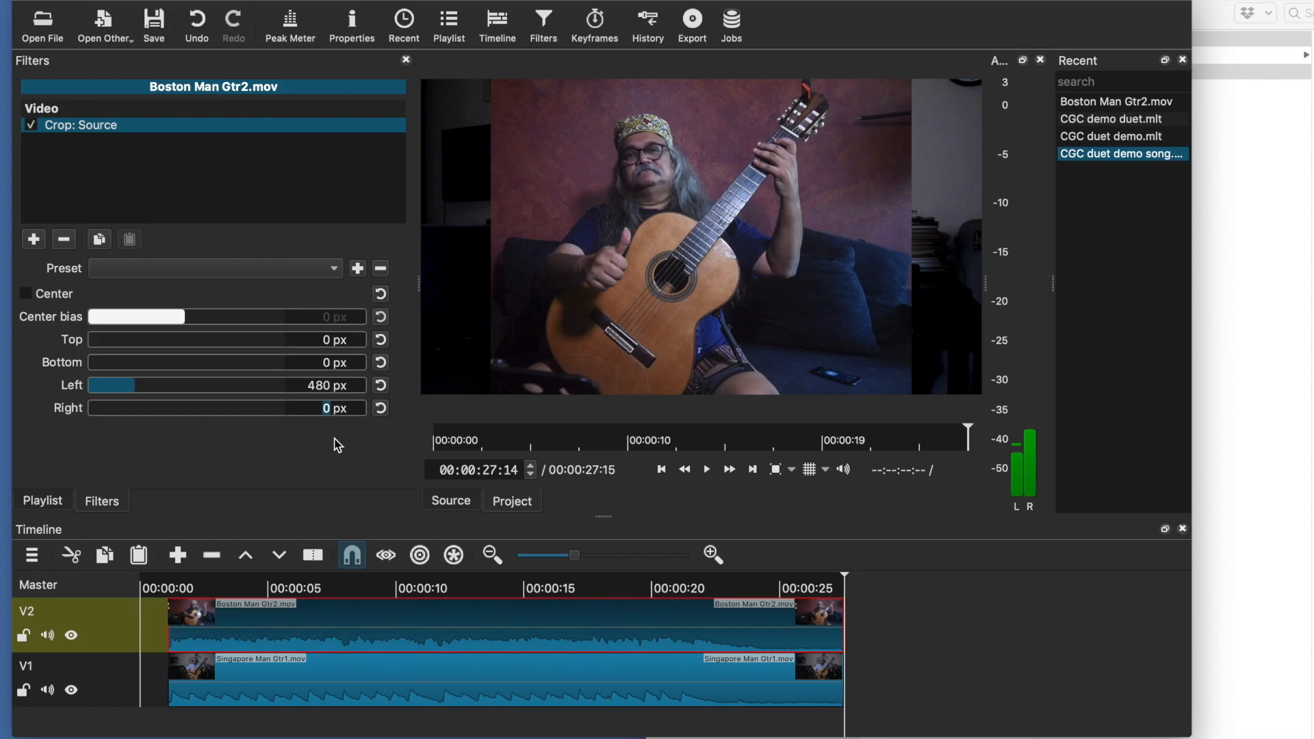
type("480")
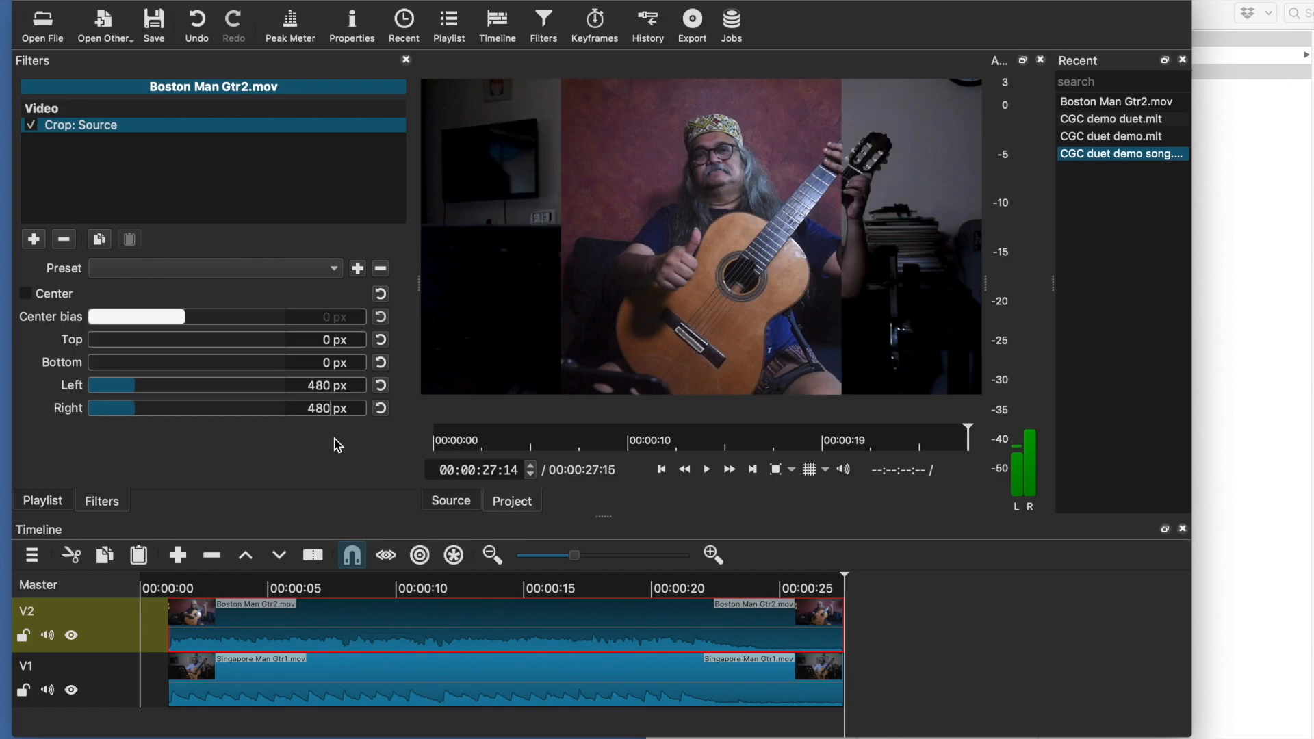
key("Tab")
double_click(313, 385)
left_click_drag(307, 409, 333, 409)
double_click(319, 386)
Add a Size and Position filter to the V2 clip
left_click(33, 241)
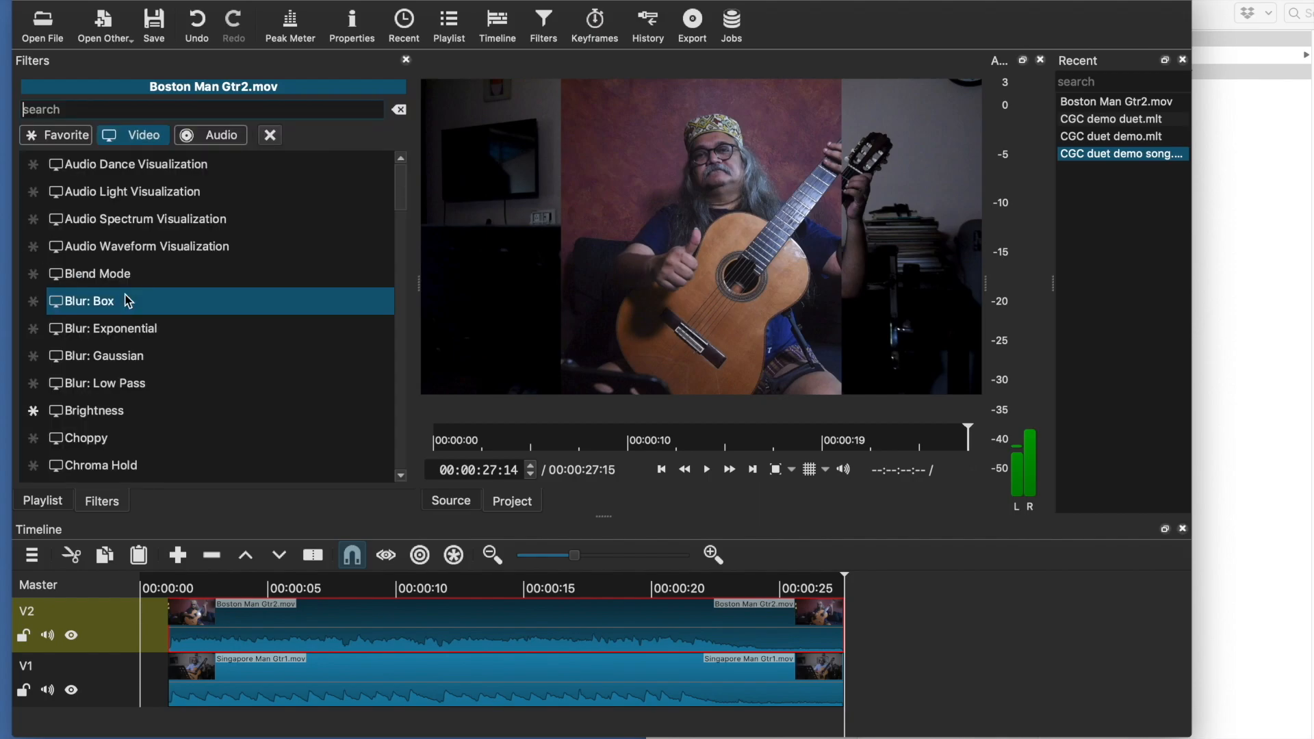
scroll(127, 302, "down", 6)
scroll(126, 301, "down", 12)
scroll(127, 302, "down", 4)
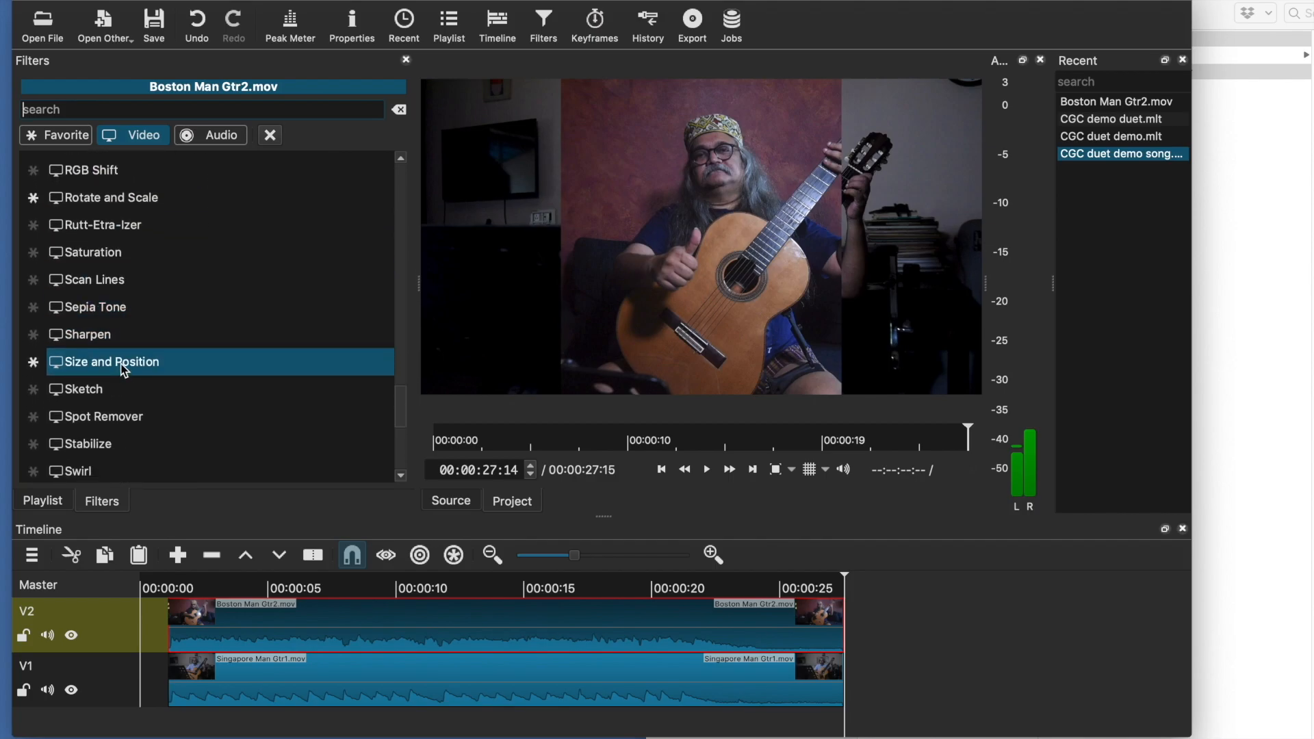
left_click(123, 370)
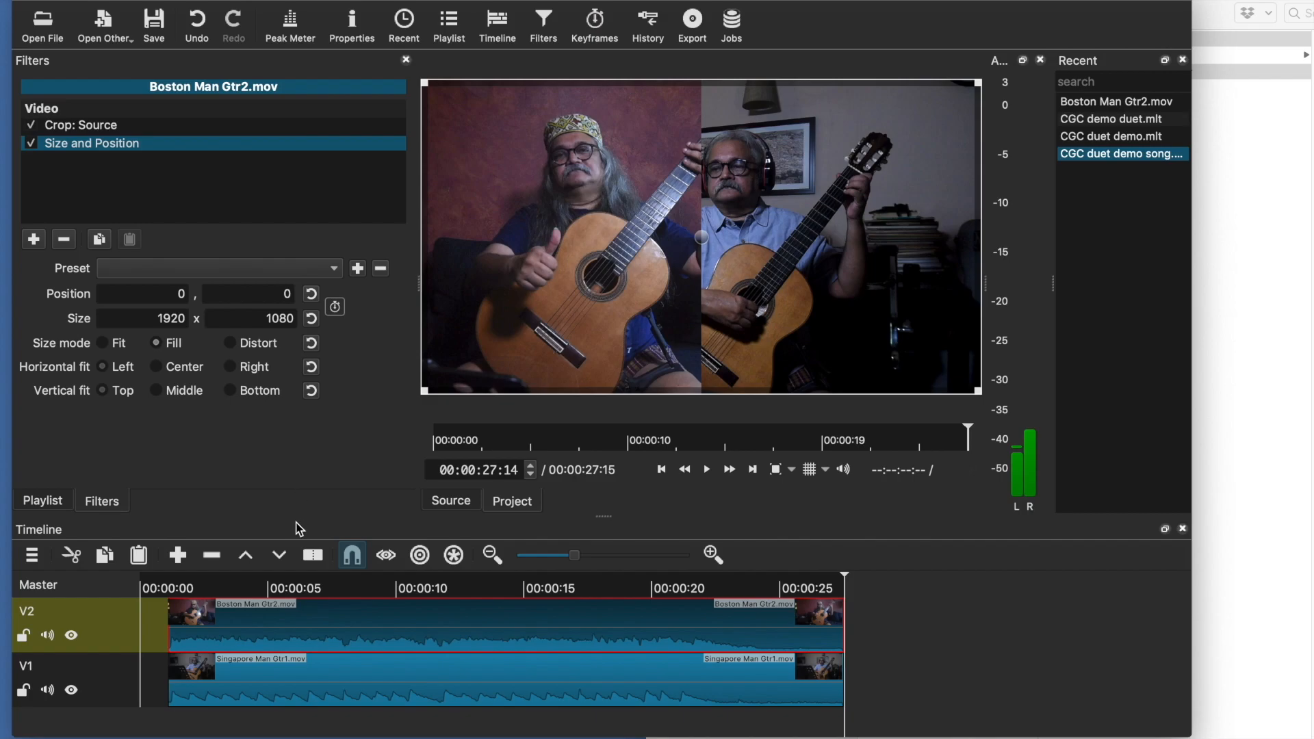
Add a Crop: Source filter to the Singapore Man Gtr1.mov clip on V1, cropping 480 px from left and right
left_click(296, 681)
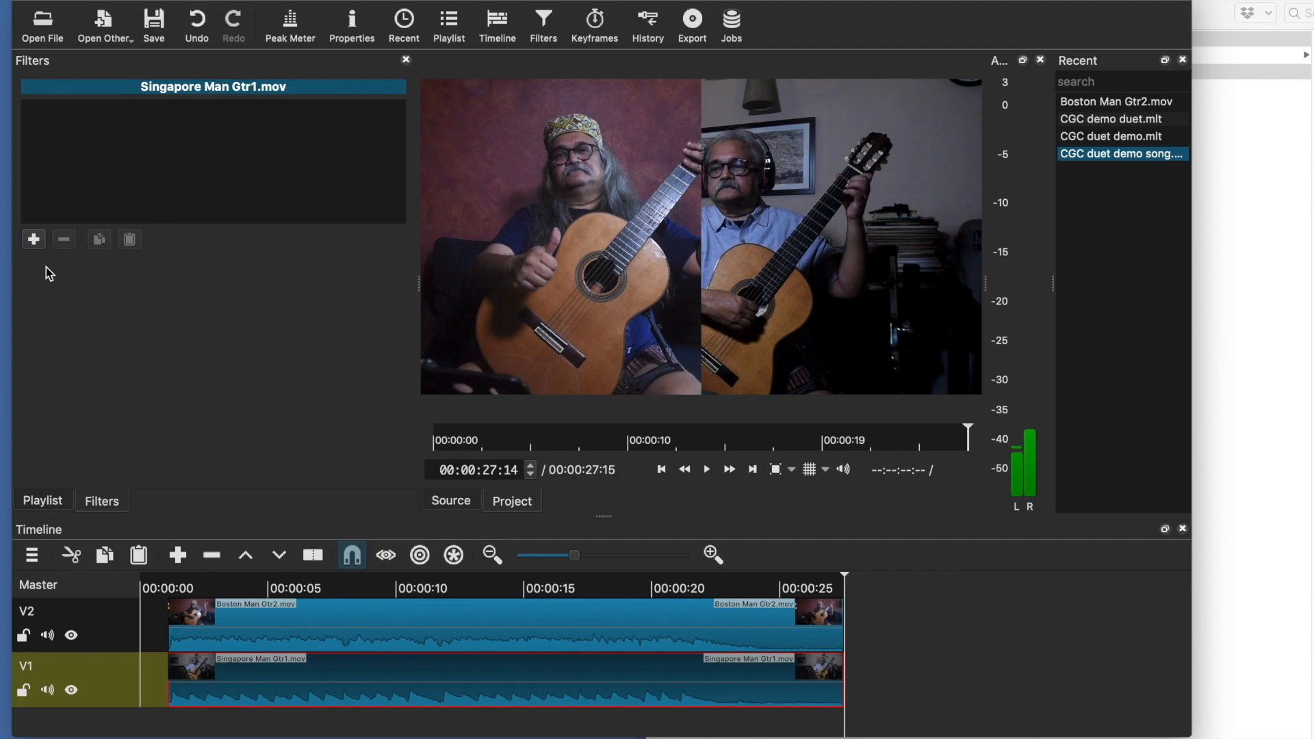
left_click(34, 240)
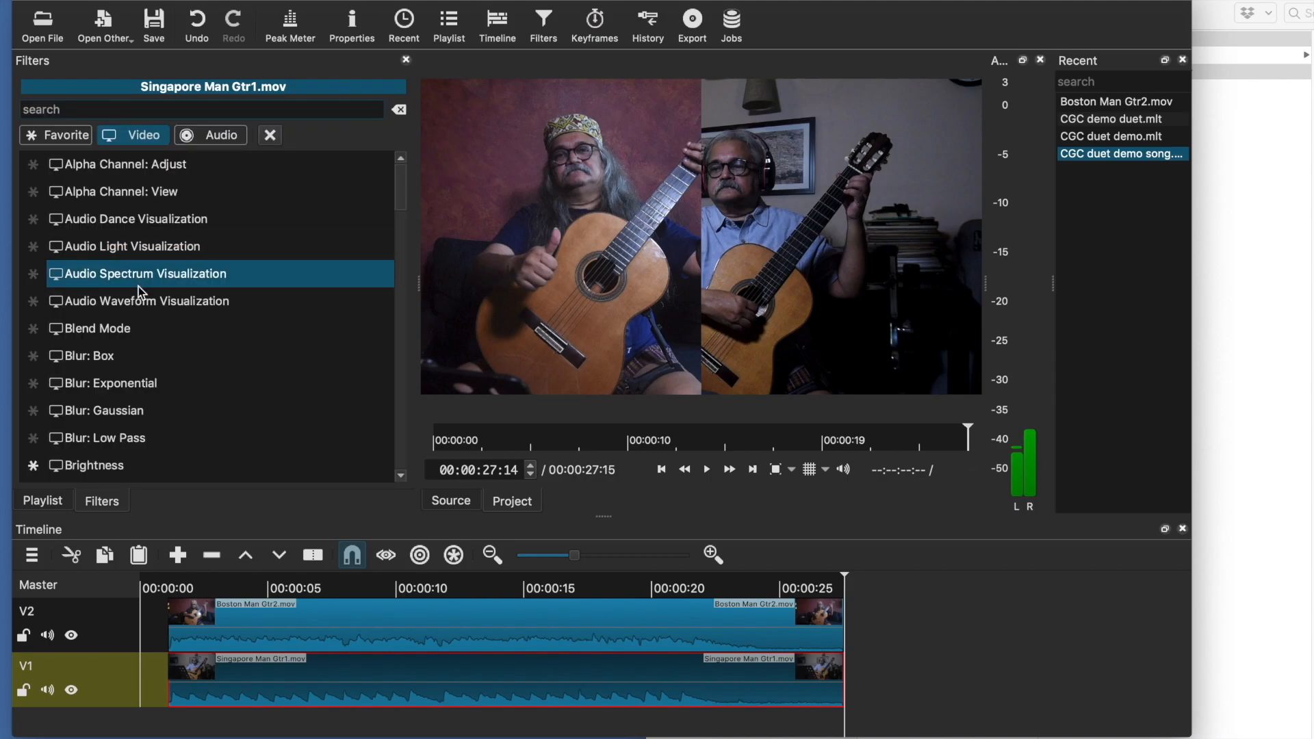
scroll(138, 288, "down", 5)
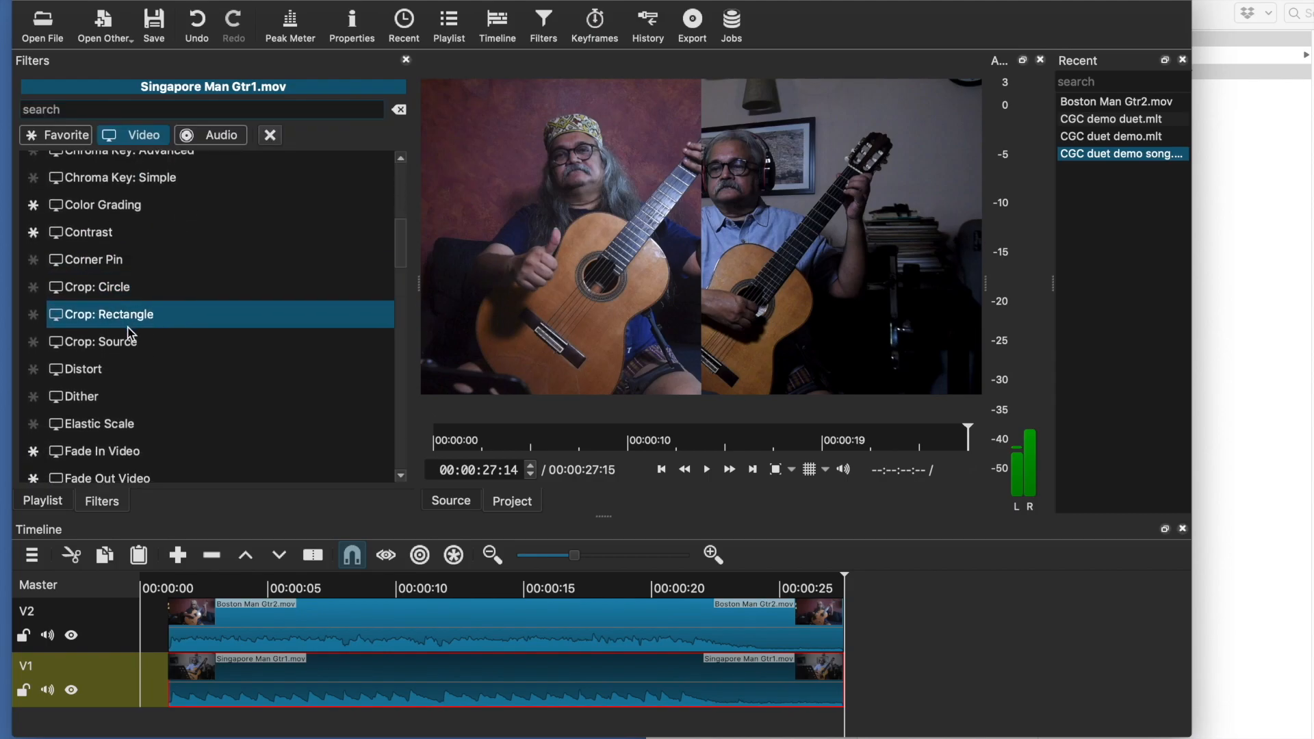
left_click(127, 340)
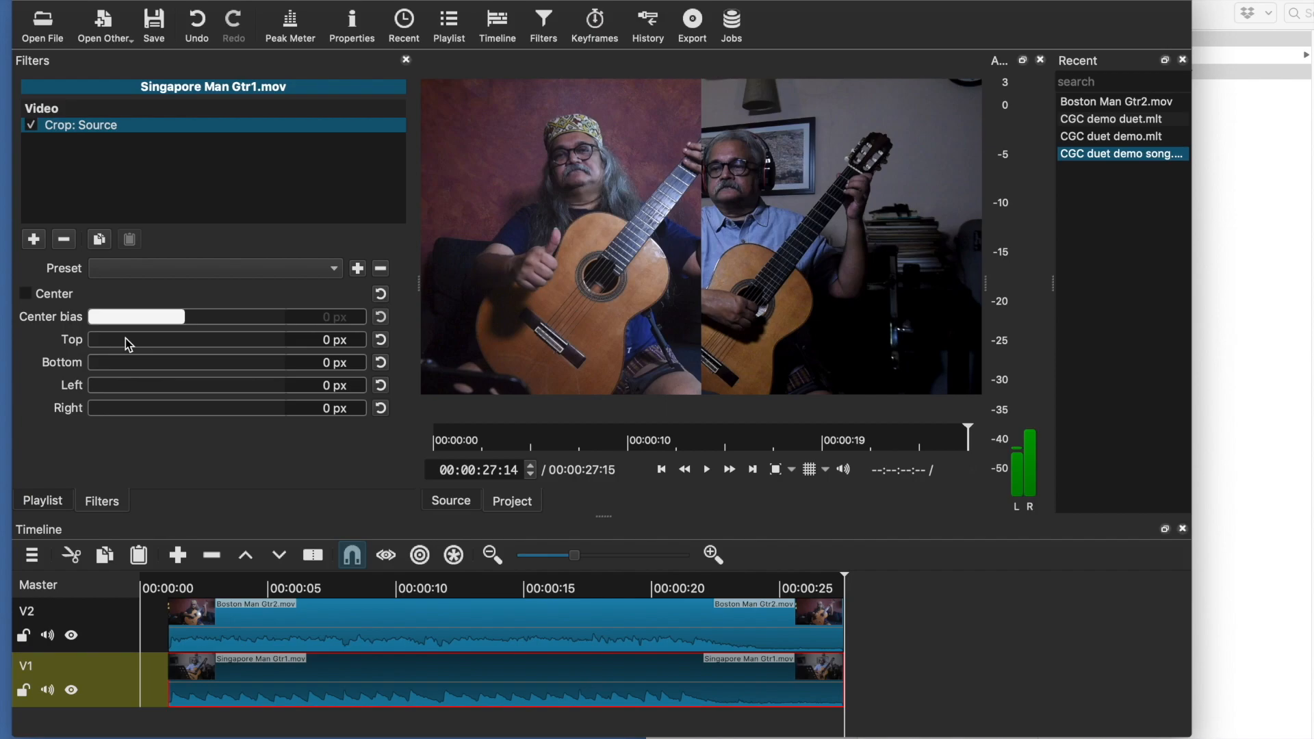
double_click(325, 385)
type("480")
key("Tab")
type("480")
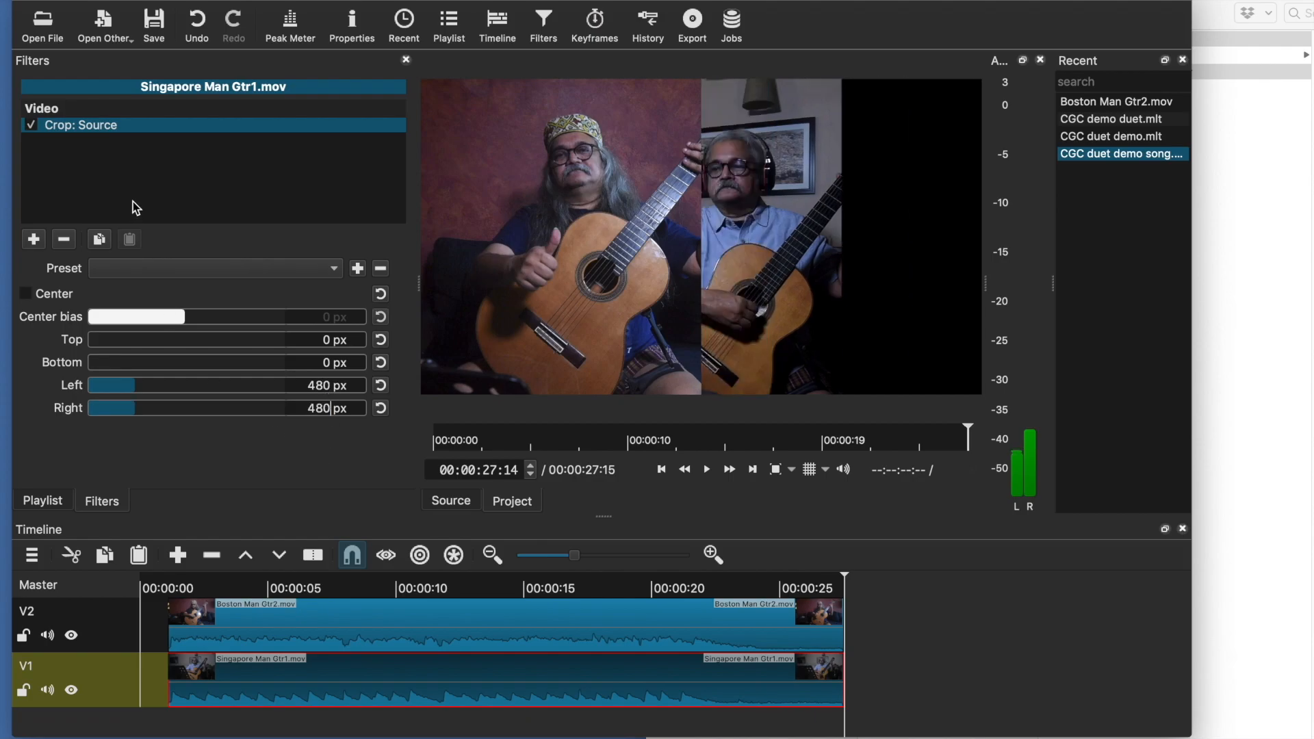
Add a Size and Position filter to the V1 clip and set its horizontal position to 960
left_click(36, 240)
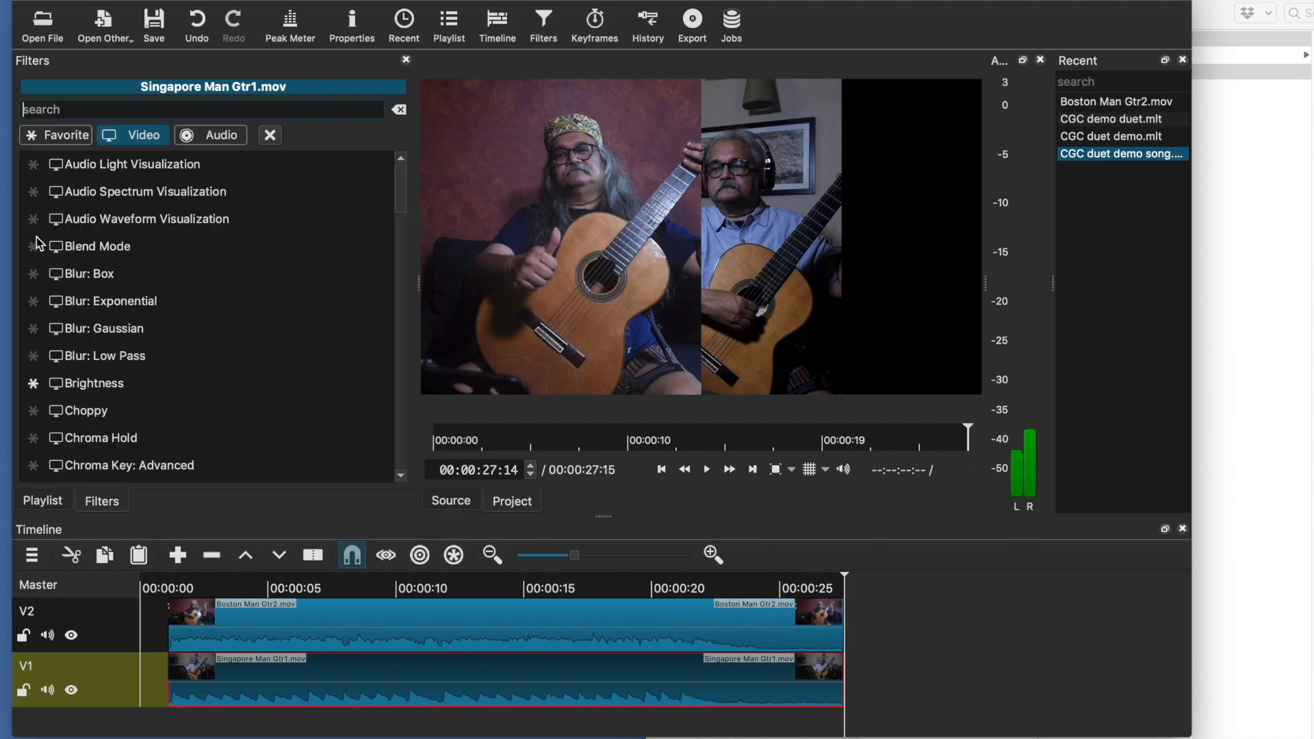
scroll(182, 304, "down", 10)
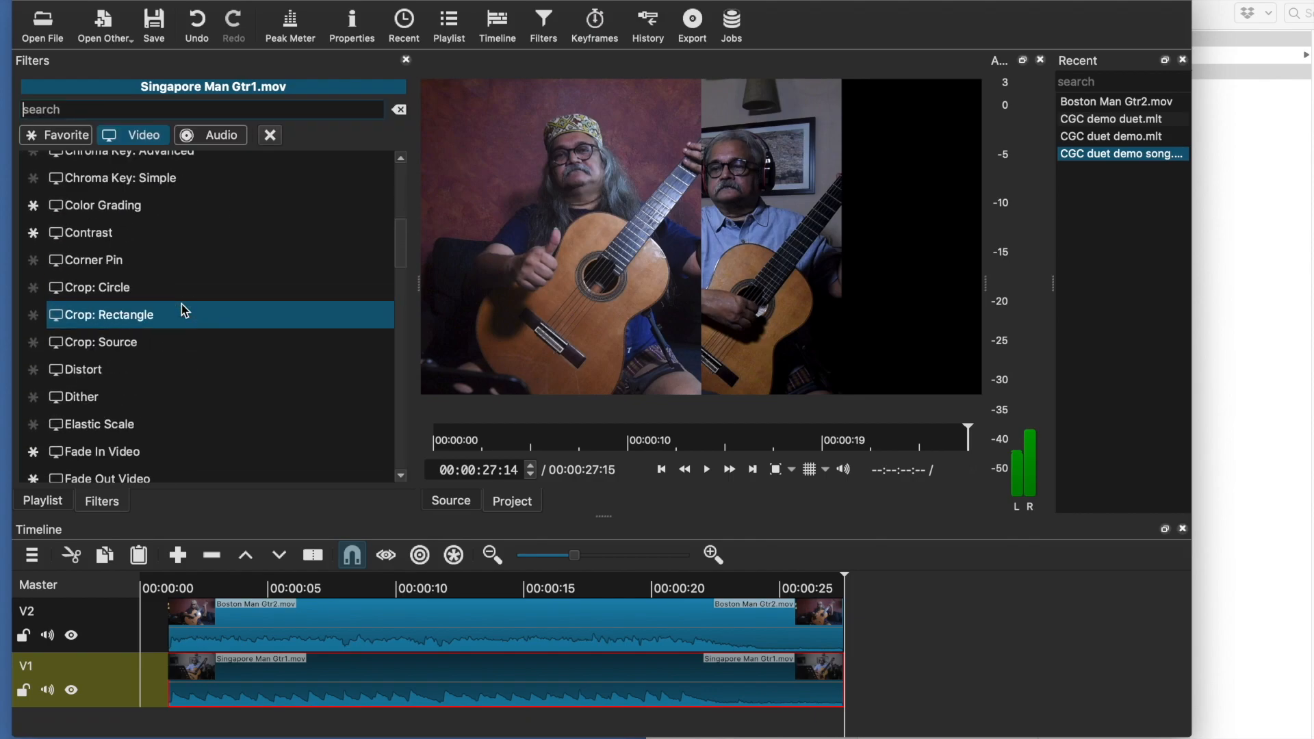
scroll(184, 310, "down", 7)
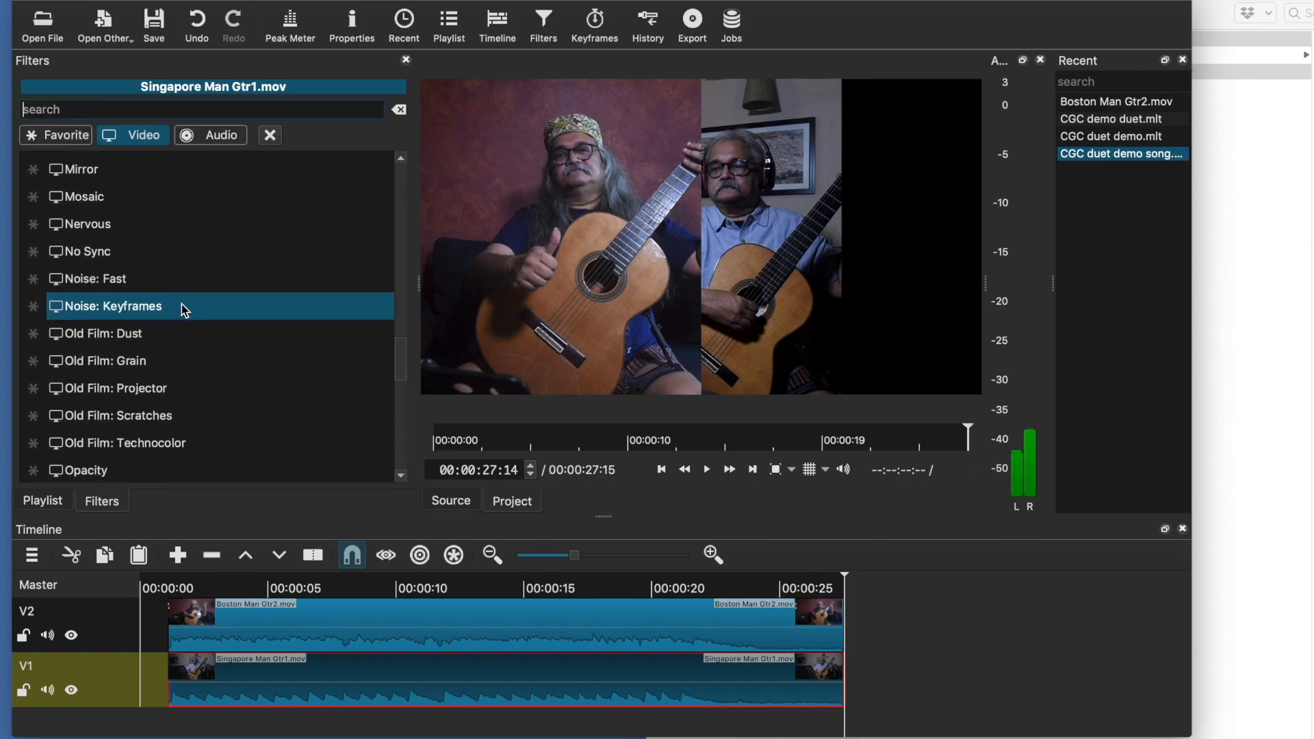
scroll(182, 308, "down", 6)
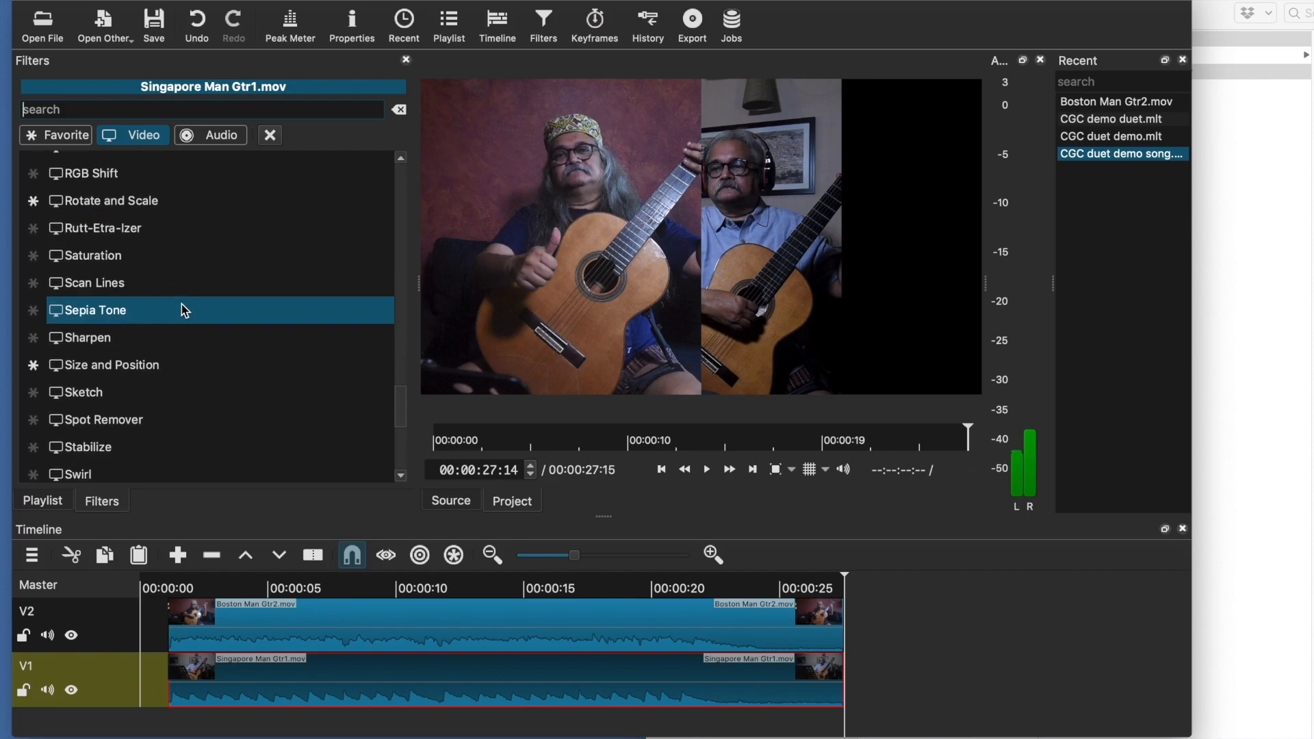
left_click(159, 377)
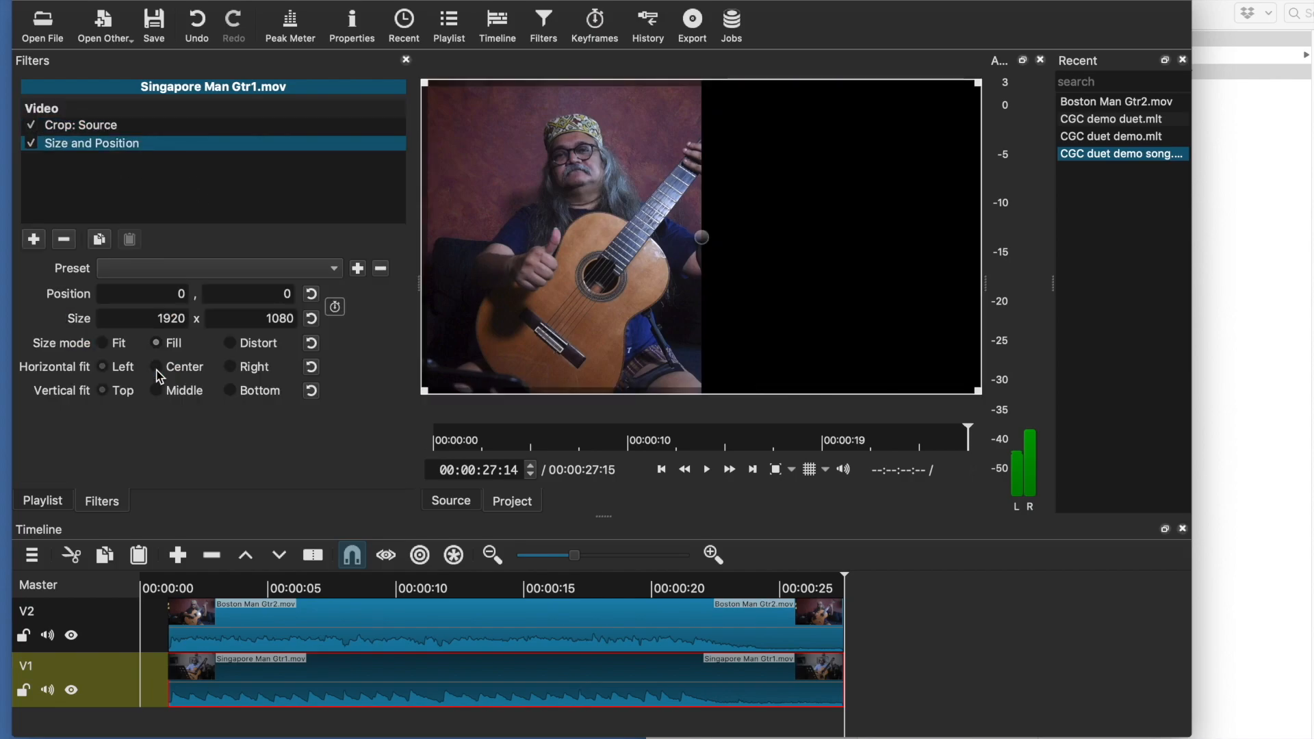
left_click(182, 295)
type("0960")
key("Tab")
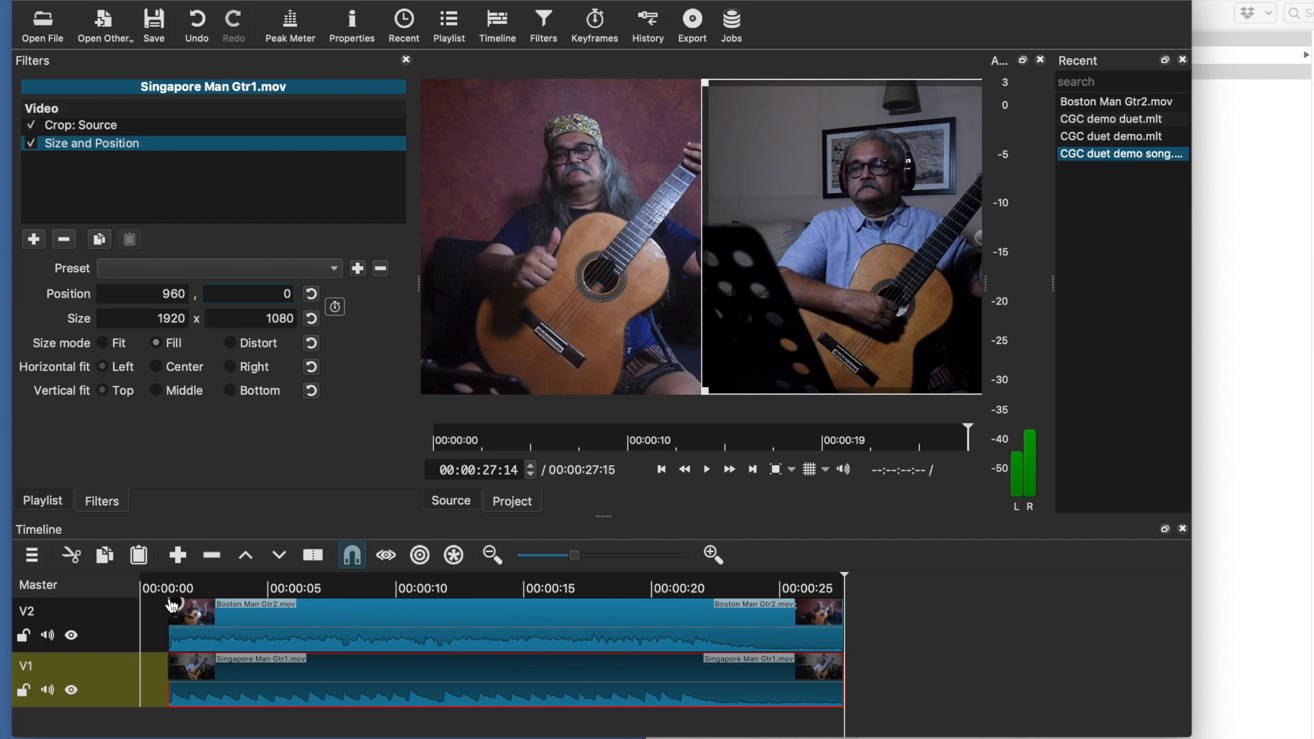
Play the timeline from the start to preview the side-by-side duet
left_click(663, 468)
key("space")
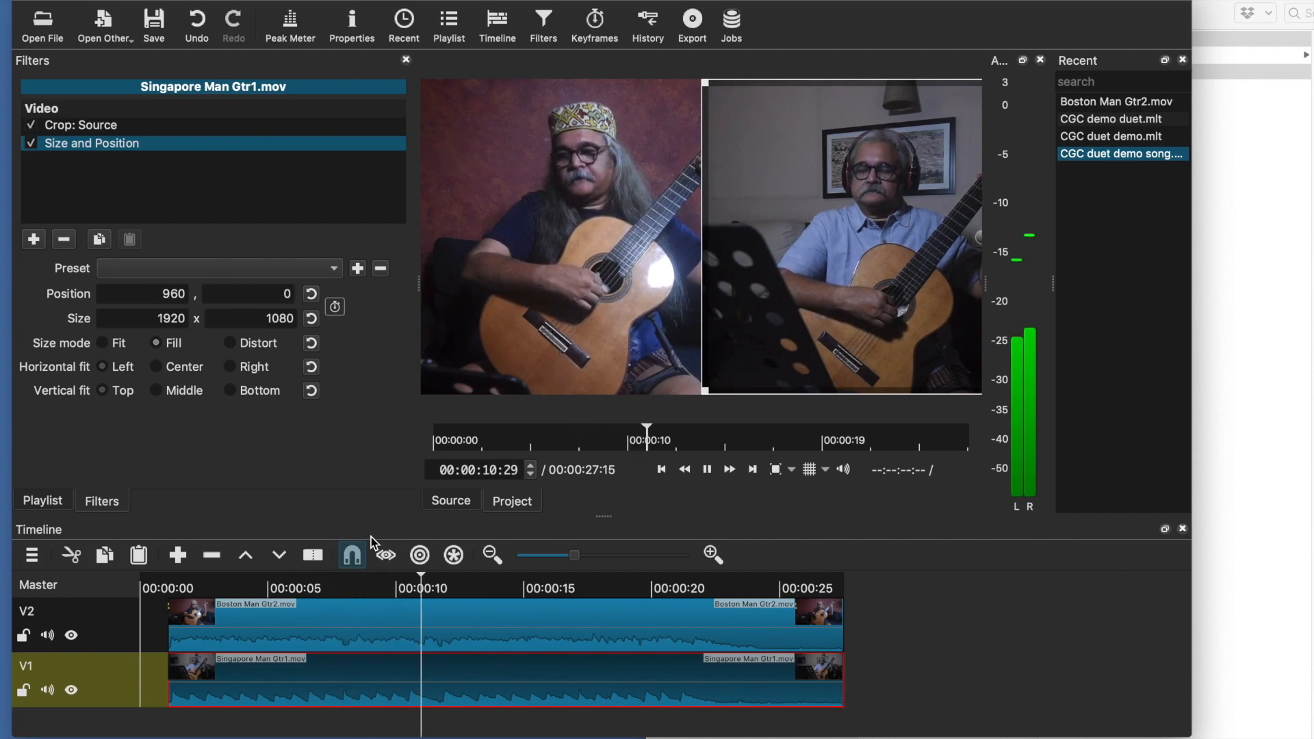
key("space")
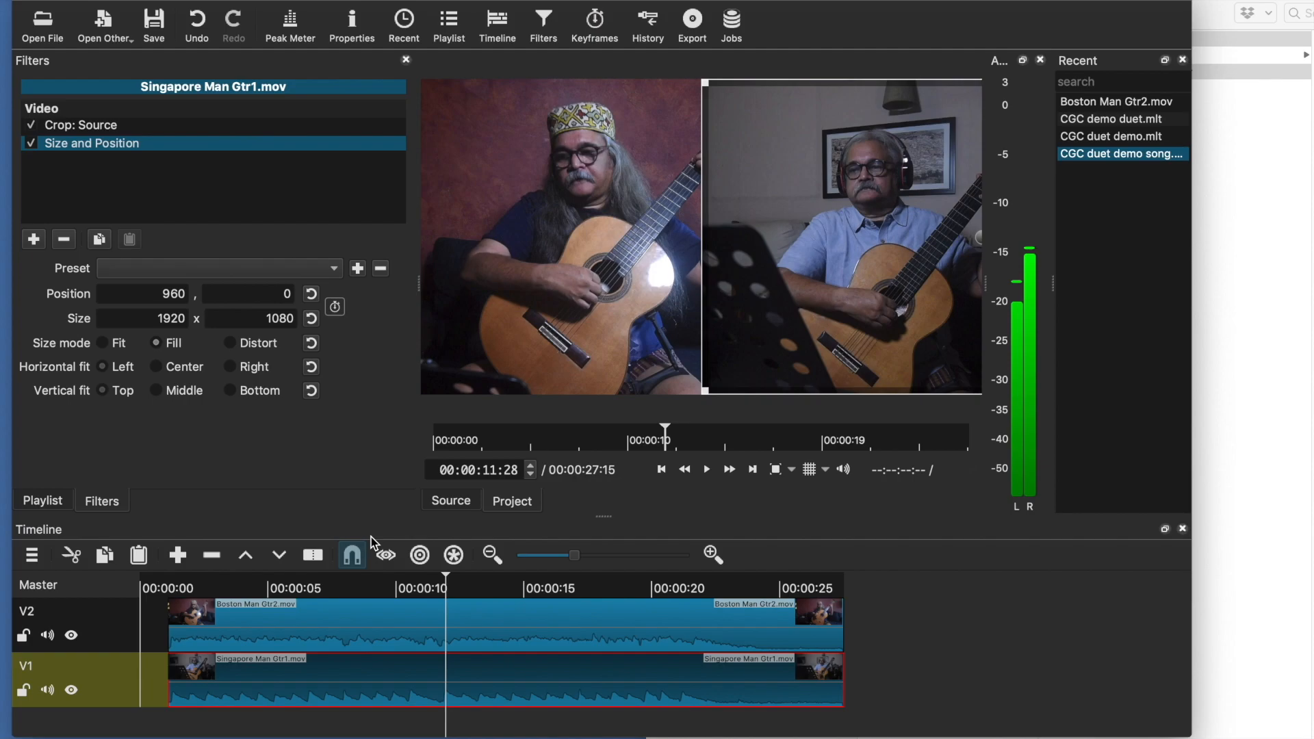
Open Export Video and set the export source to Timeline
left_click(123, 0)
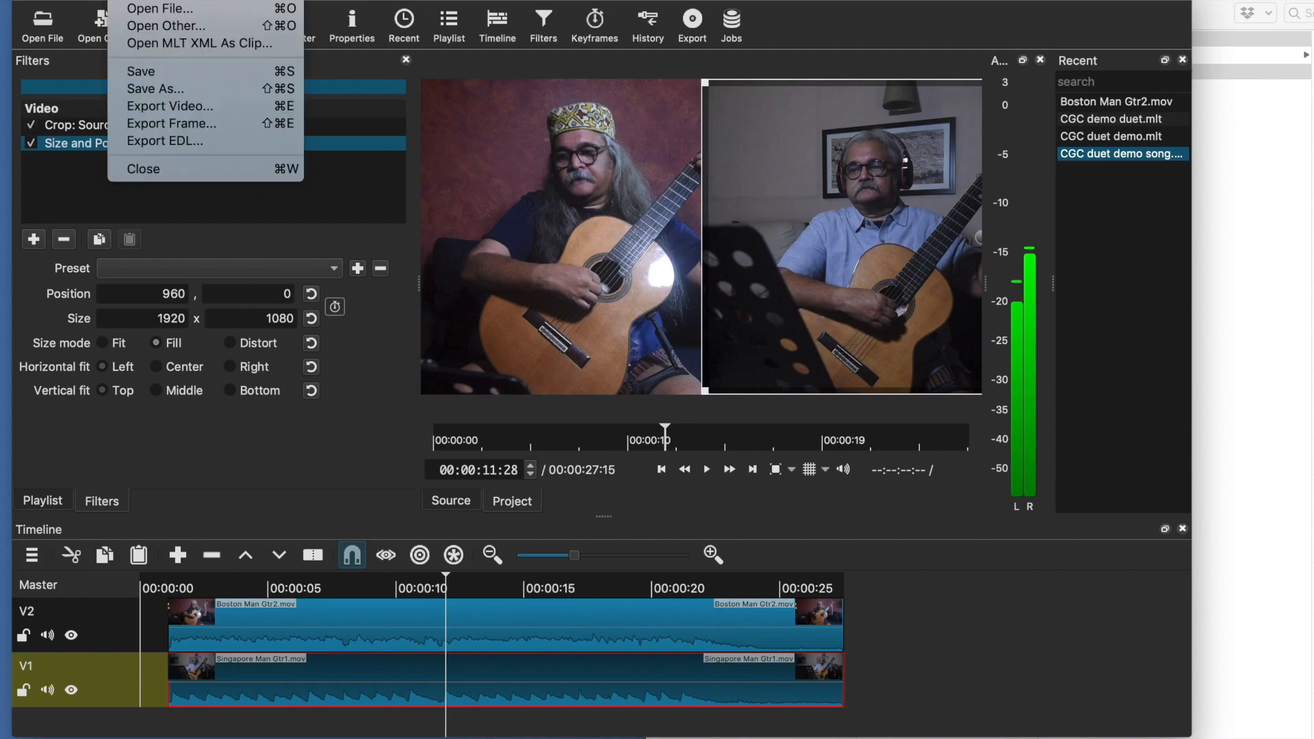
left_click(182, 107)
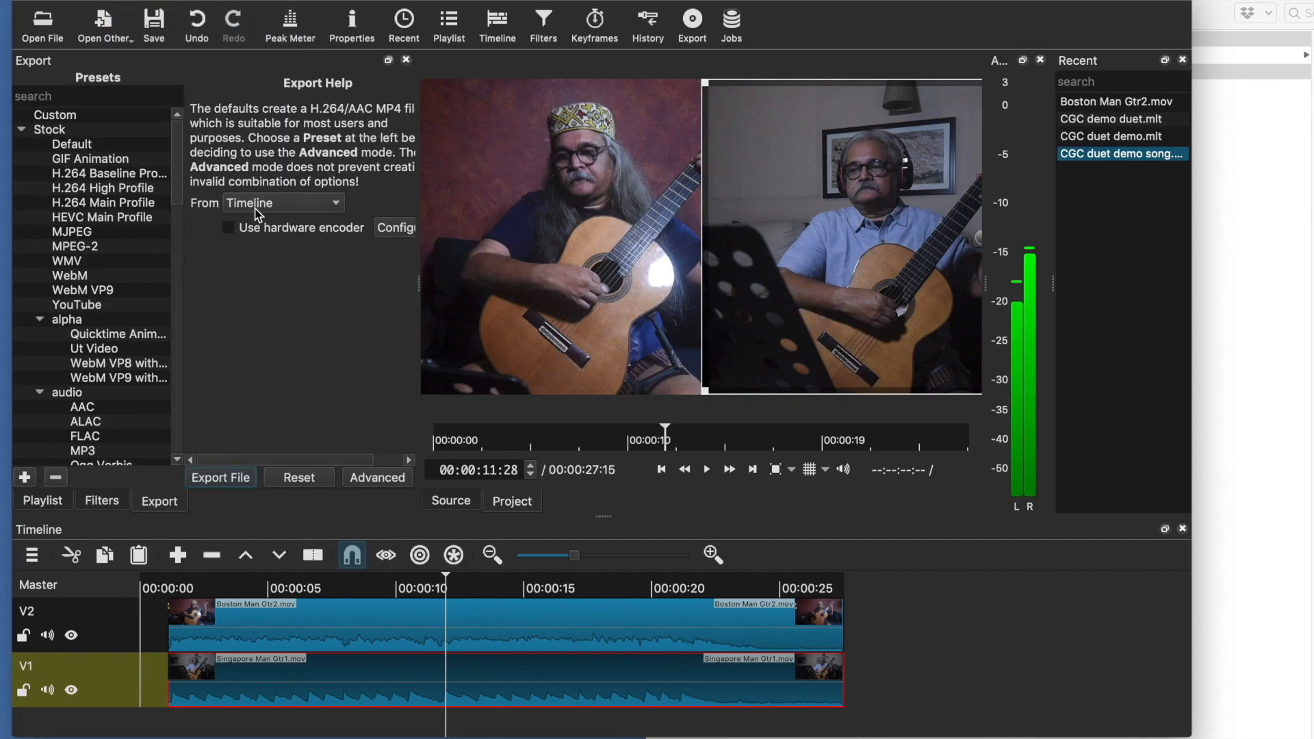
left_click(314, 203)
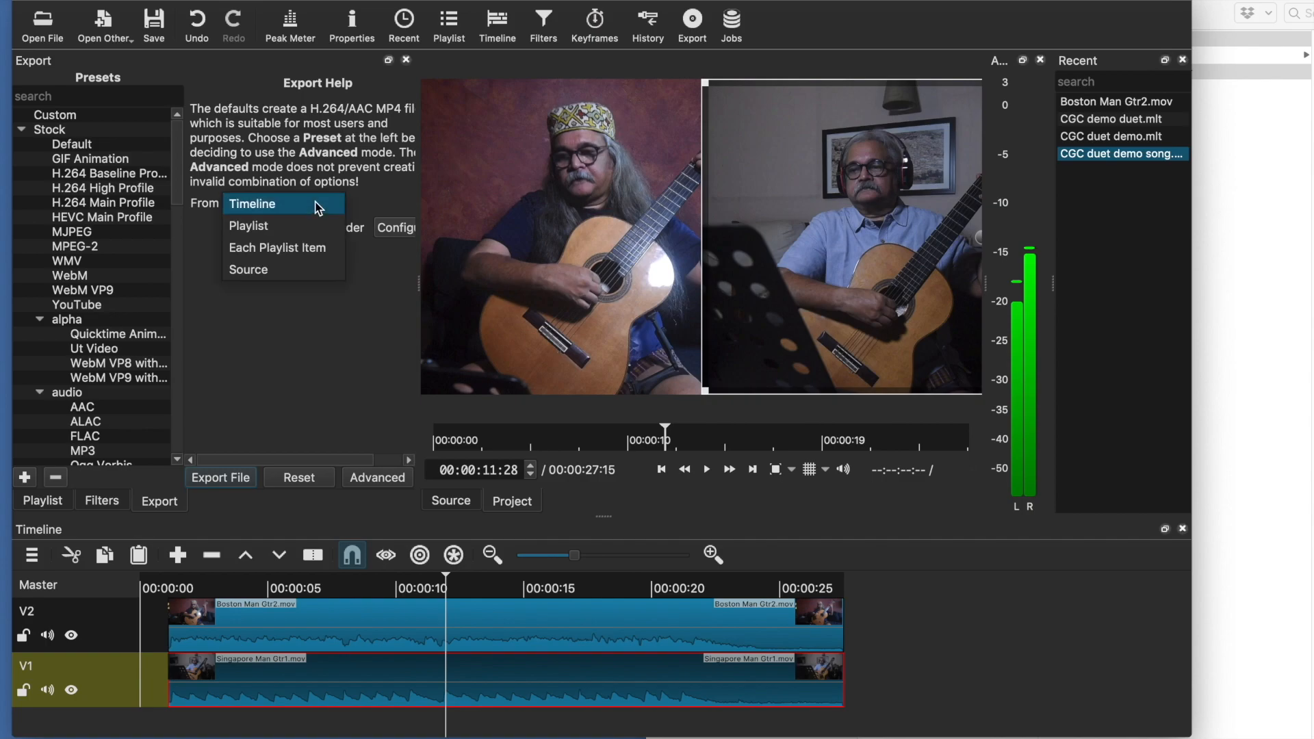
left_click(318, 207)
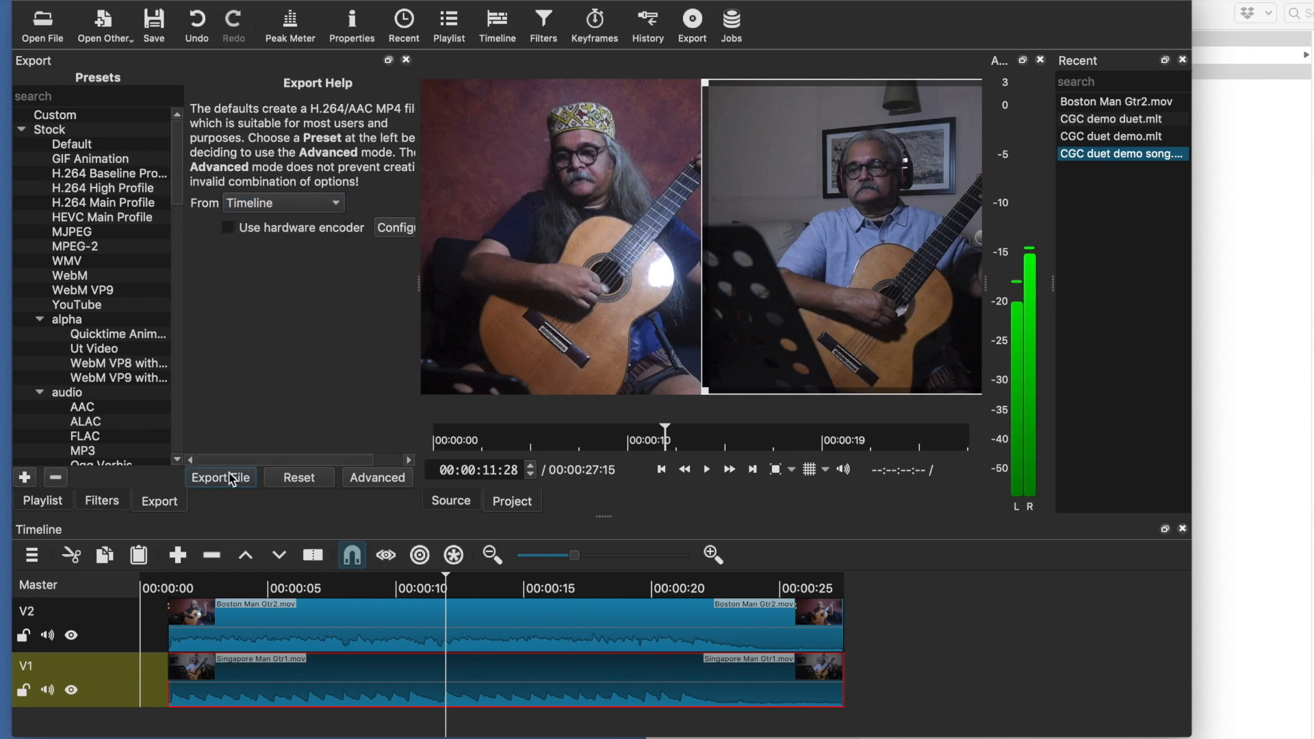